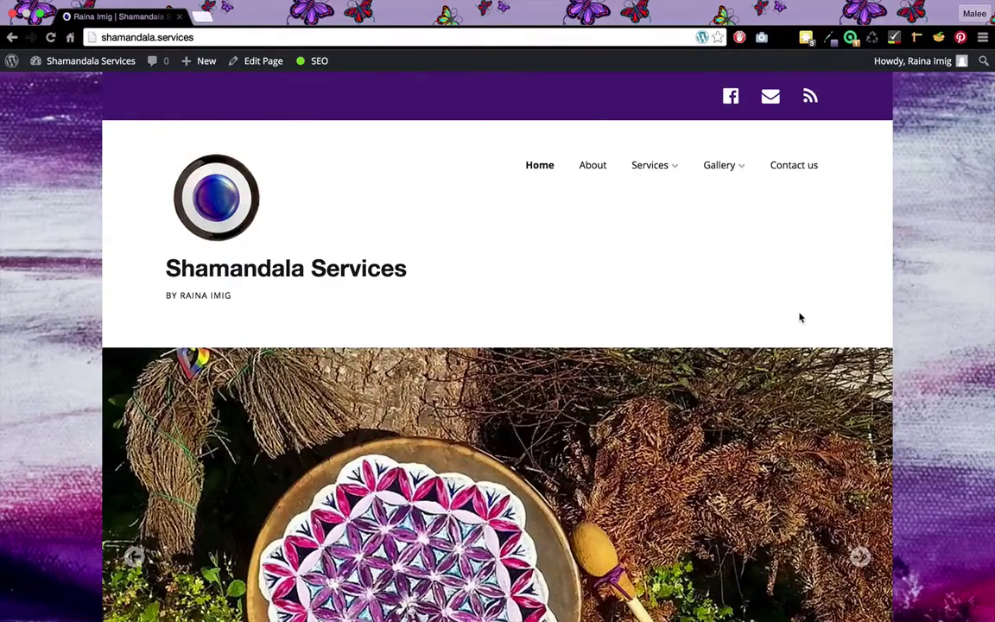
Scroll through the live Shamandala Services home page, advancing the slideshow to the next image
{"action": "scroll", "coordinate": [800, 318], "scroll_direction": "down", "scroll_amount": 3}
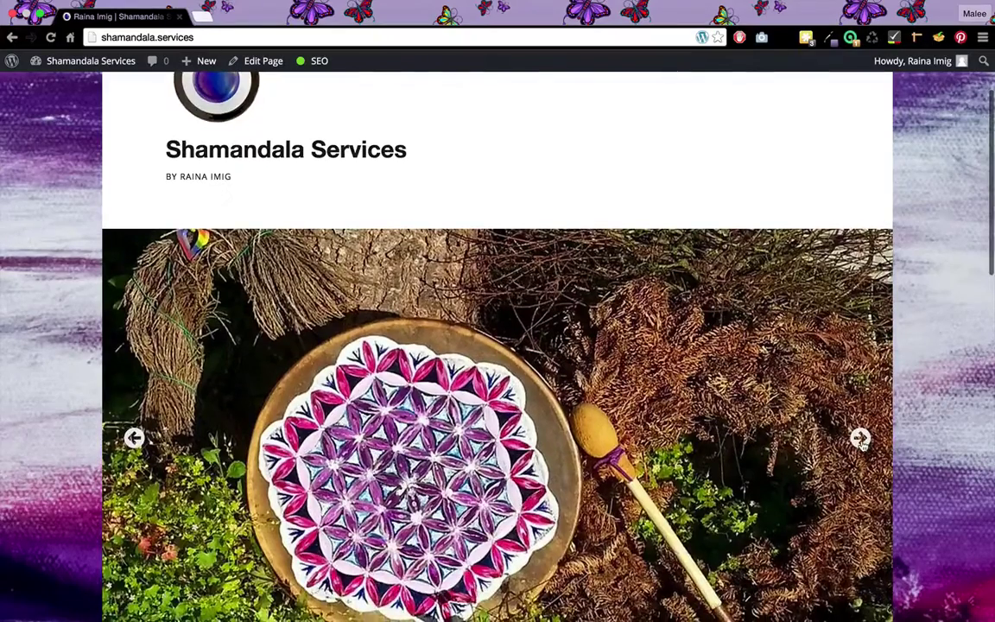
{"action": "left_click", "coordinate": [862, 439]}
{"action": "scroll", "coordinate": [861, 444], "scroll_direction": "down", "scroll_amount": 10}
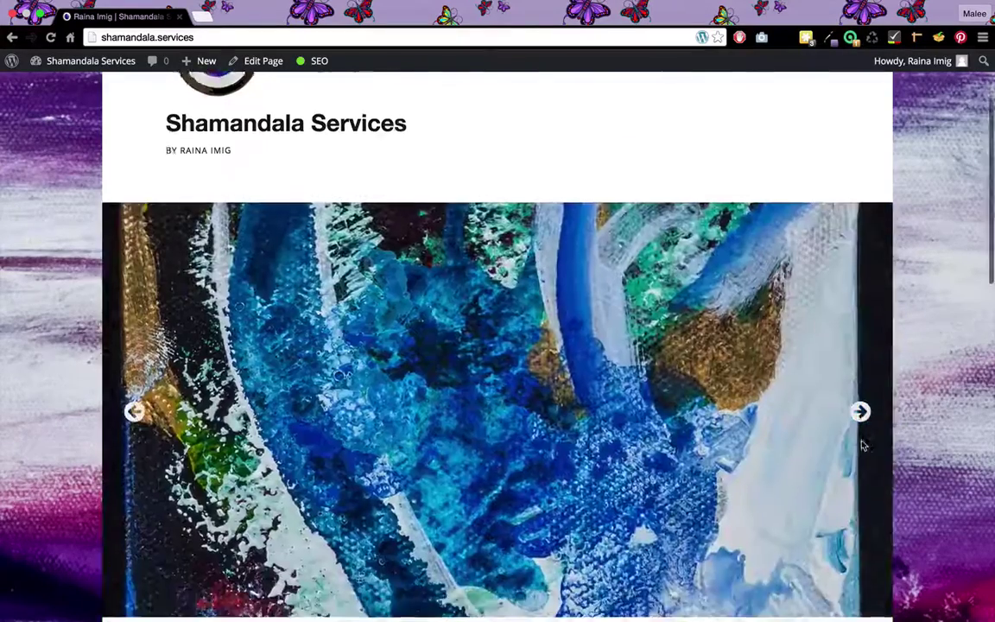
{"action": "scroll", "coordinate": [862, 445], "scroll_direction": "down", "scroll_amount": 7}
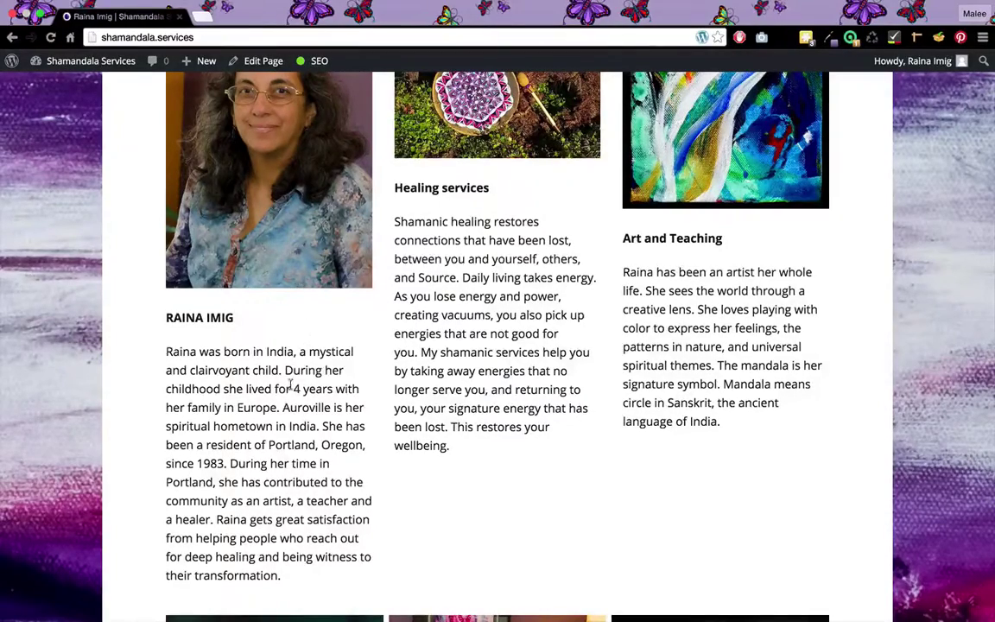
{"action": "scroll", "coordinate": [786, 402], "scroll_direction": "down", "scroll_amount": 8}
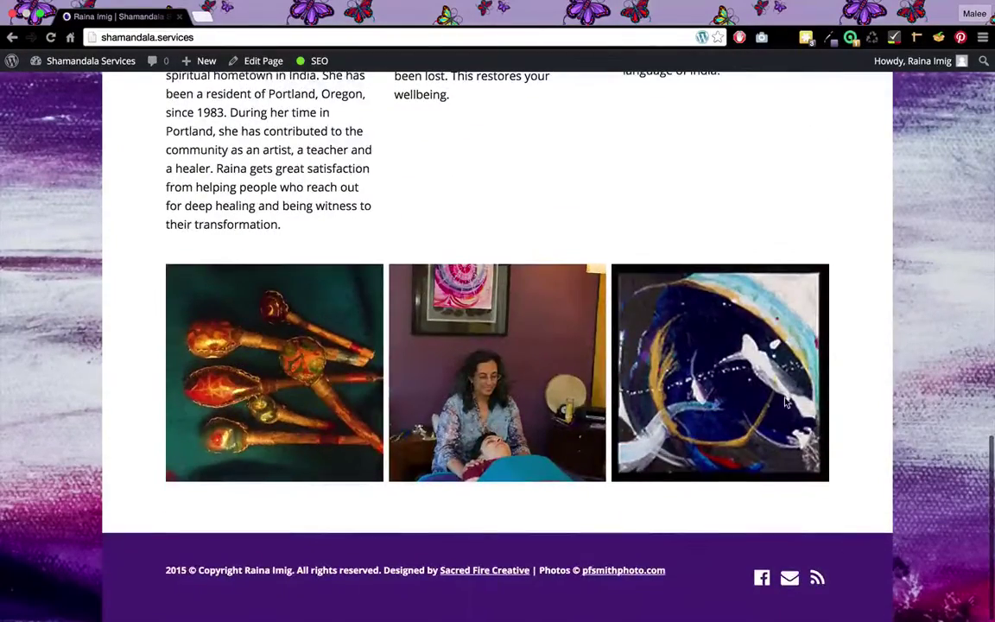
{"action": "scroll", "coordinate": [896, 309], "scroll_direction": "up", "scroll_amount": 15}
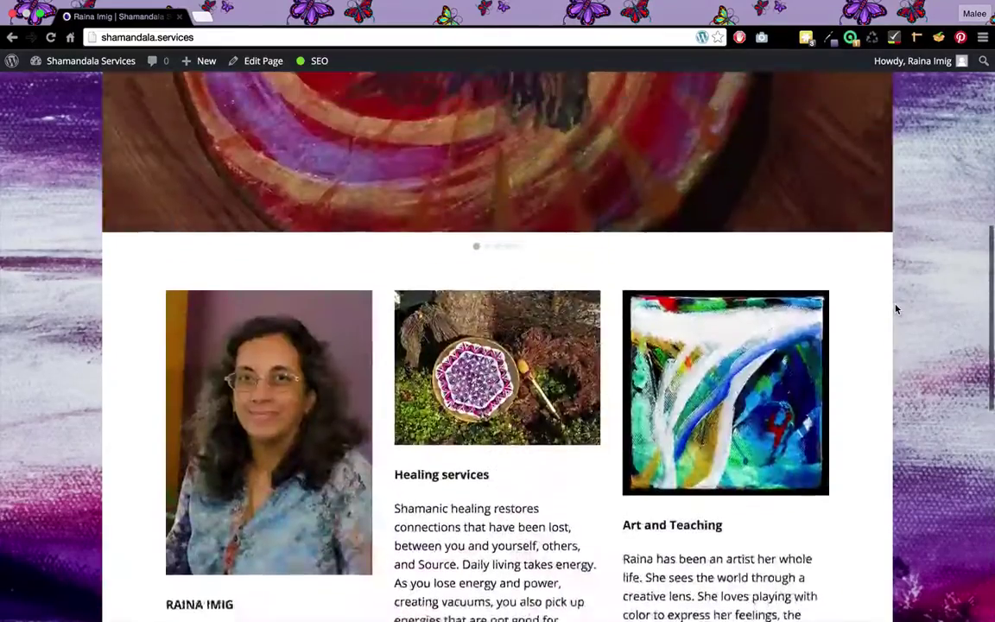
{"action": "scroll", "coordinate": [896, 309], "scroll_direction": "up", "scroll_amount": 10}
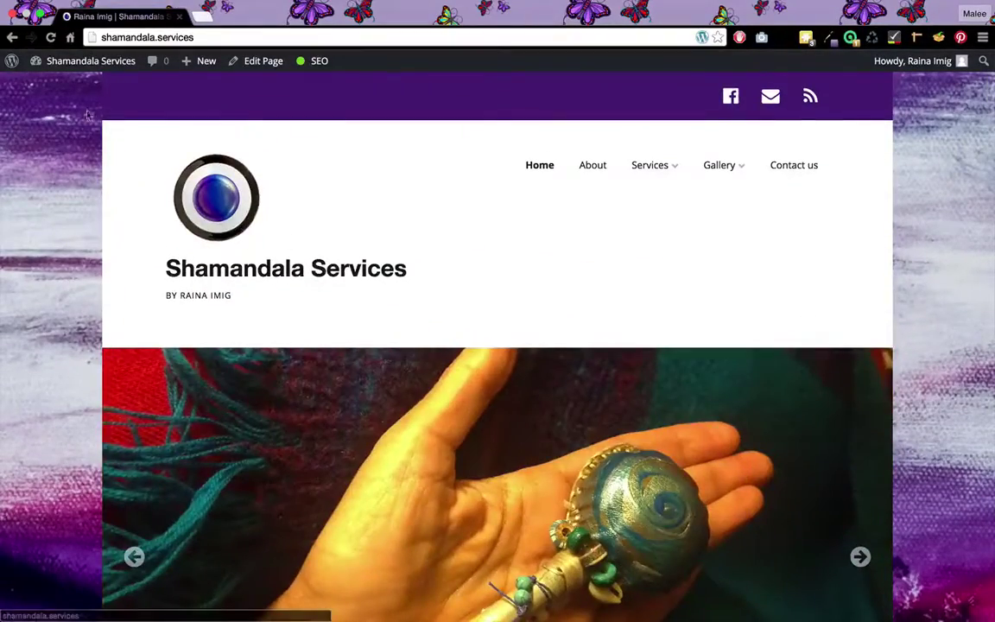
Go to the admin Dashboard and open the list of the site's 7 pages
{"action": "mouse_move", "coordinate": [94, 70]}
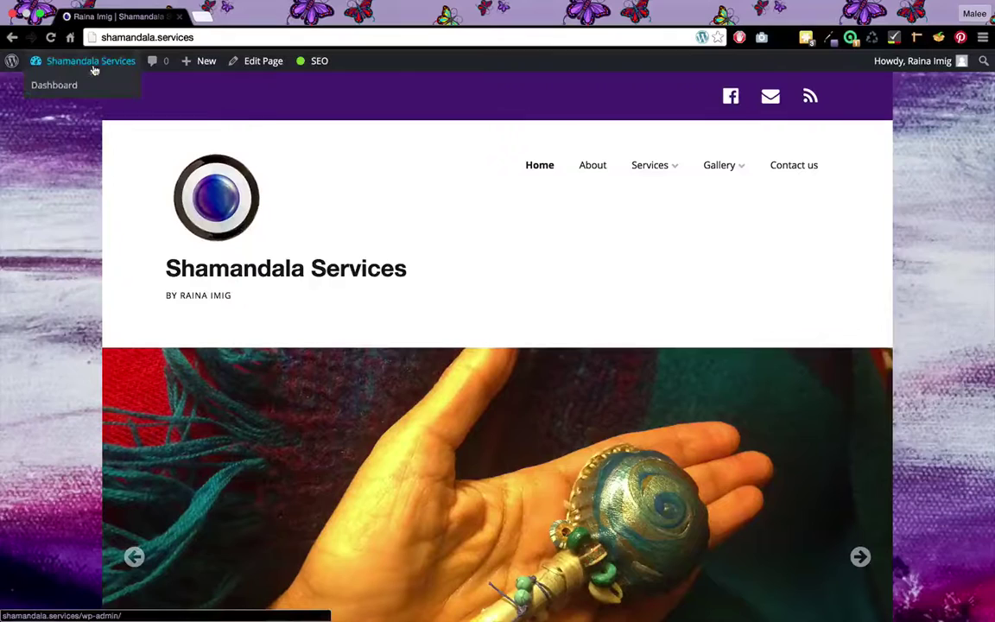
{"action": "left_click", "coordinate": [64, 92]}
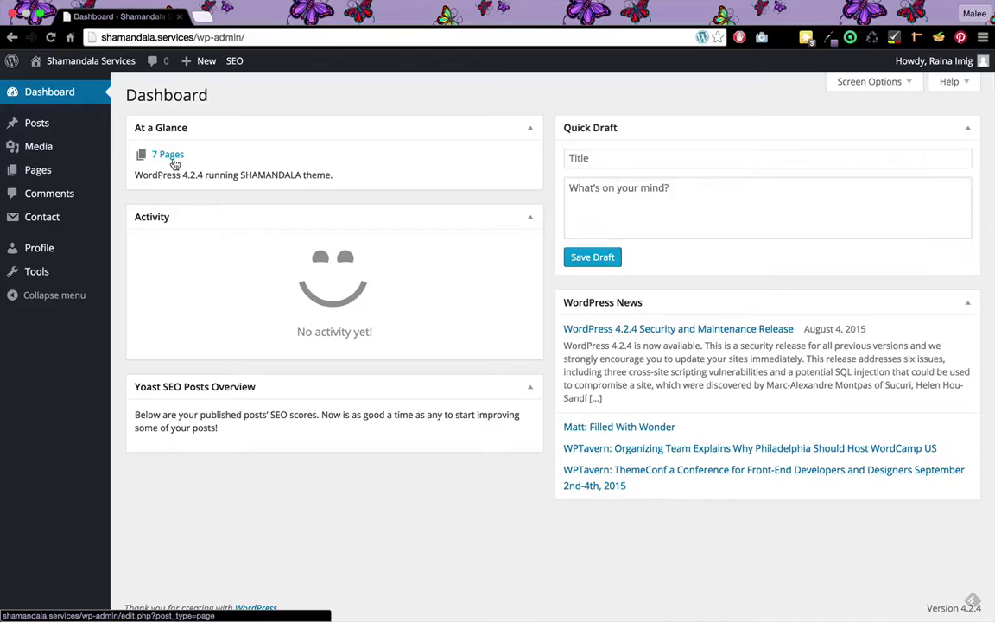
{"action": "left_click", "coordinate": [168, 155]}
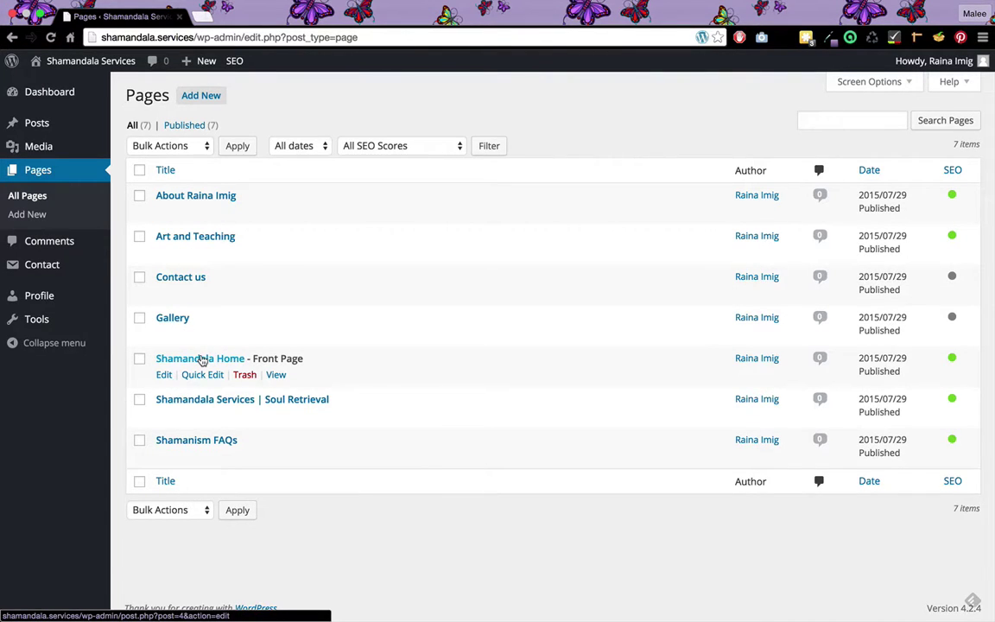
Edit Shamandala Home and look over its Banner, Columns and Gallery builder sections
{"action": "left_click", "coordinate": [163, 374]}
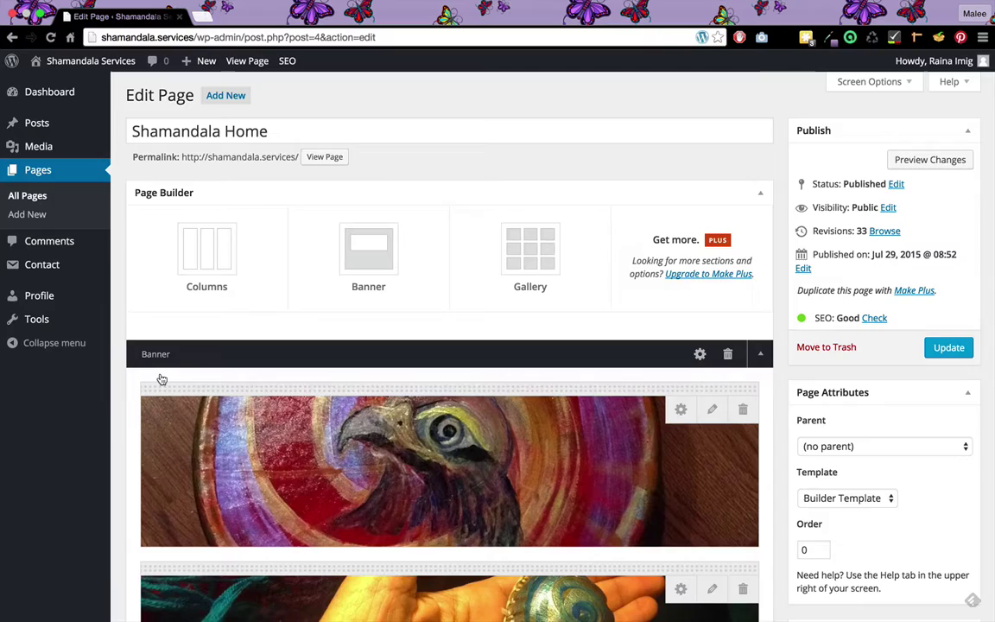
{"action": "scroll", "coordinate": [161, 379], "scroll_direction": "down", "scroll_amount": 4}
{"action": "scroll", "coordinate": [161, 379], "scroll_direction": "down", "scroll_amount": 2}
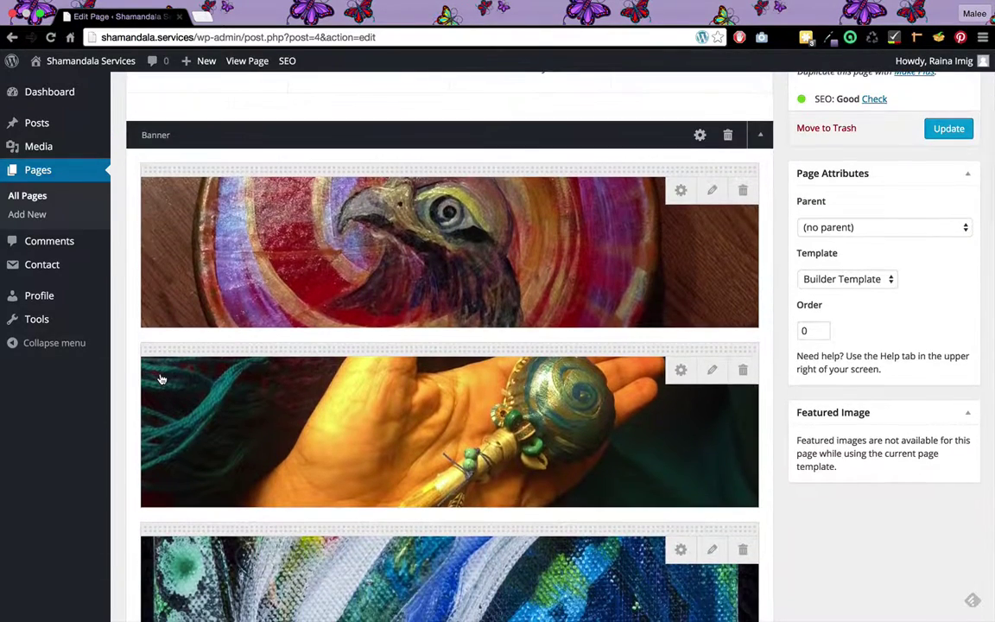
{"action": "scroll", "coordinate": [161, 379], "scroll_direction": "down", "scroll_amount": 2}
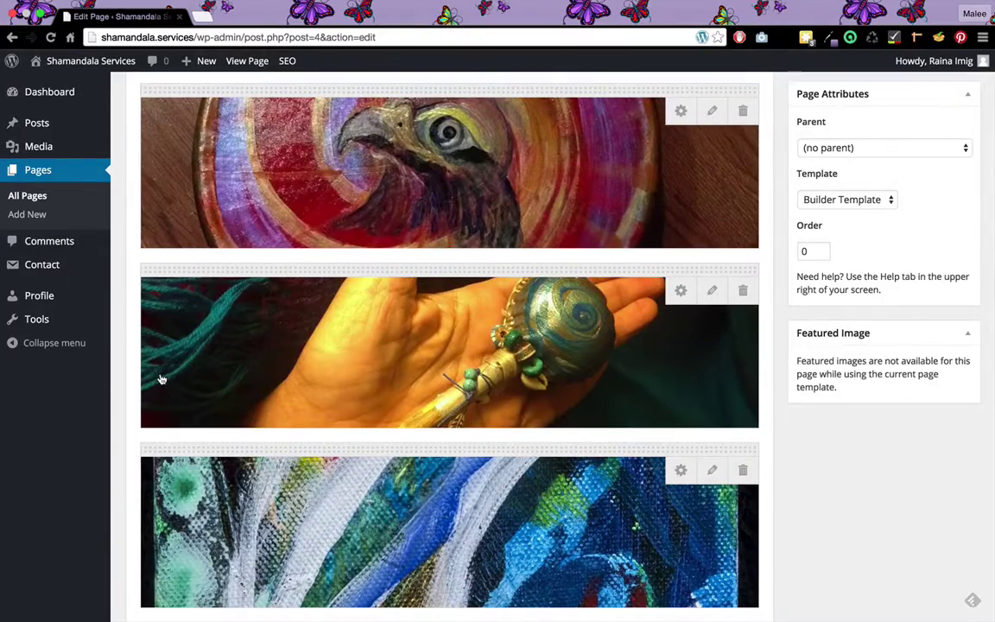
{"action": "scroll", "coordinate": [161, 380], "scroll_direction": "down", "scroll_amount": 4}
{"action": "scroll", "coordinate": [161, 380], "scroll_direction": "down", "scroll_amount": 10}
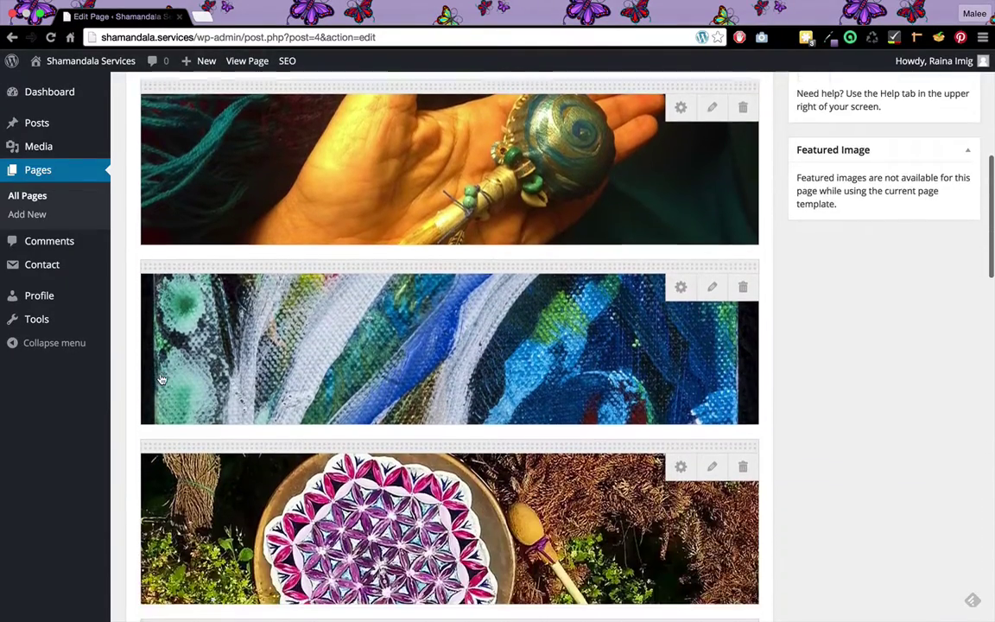
{"action": "scroll", "coordinate": [160, 379], "scroll_direction": "down", "scroll_amount": 8}
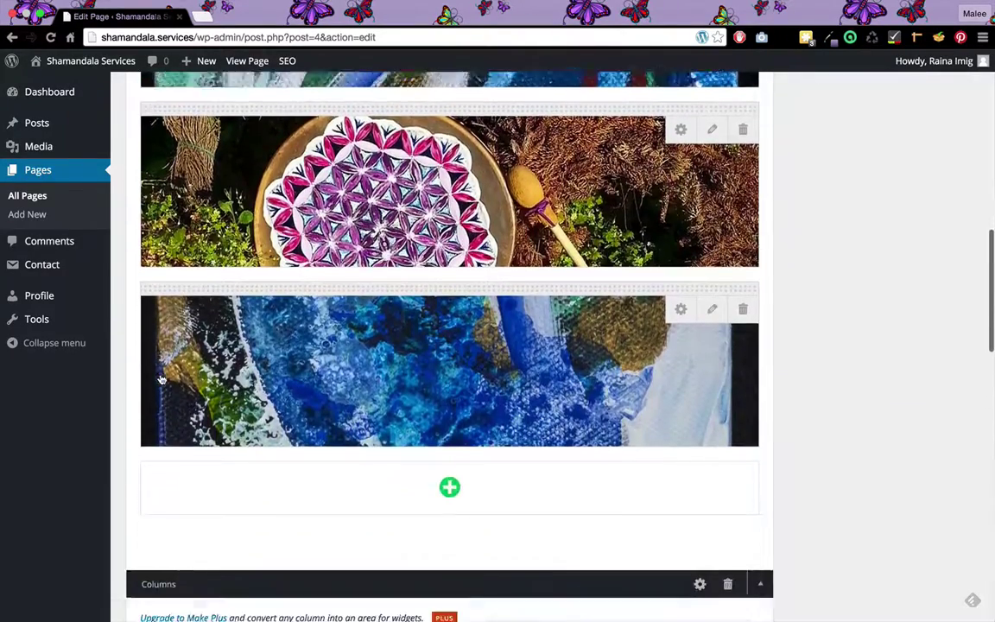
{"action": "scroll", "coordinate": [161, 379], "scroll_direction": "down", "scroll_amount": 8}
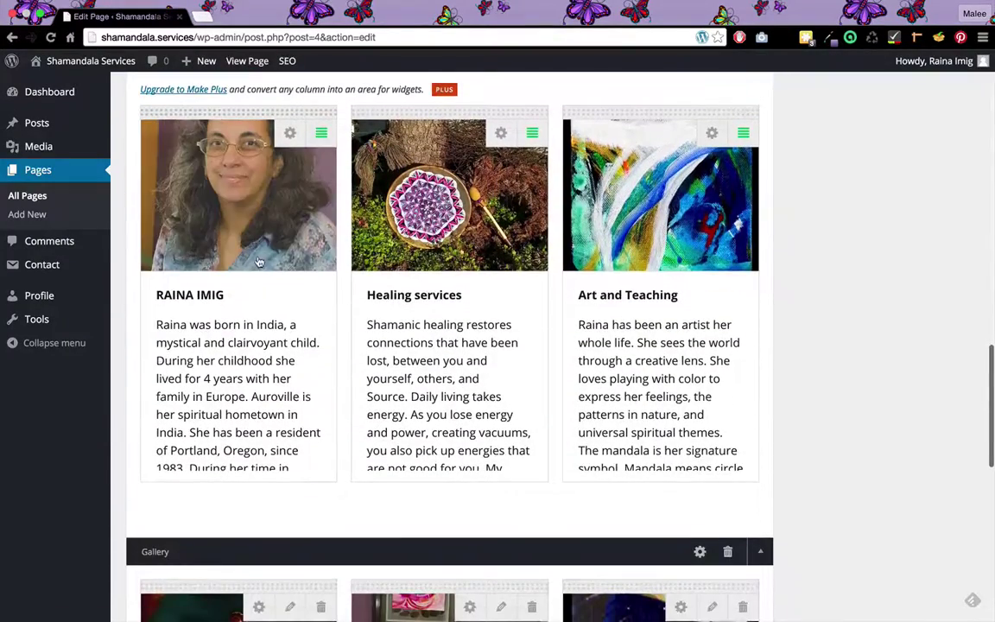
{"action": "scroll", "coordinate": [257, 262], "scroll_direction": "down", "scroll_amount": 4}
{"action": "scroll", "coordinate": [257, 263], "scroll_direction": "down", "scroll_amount": 3}
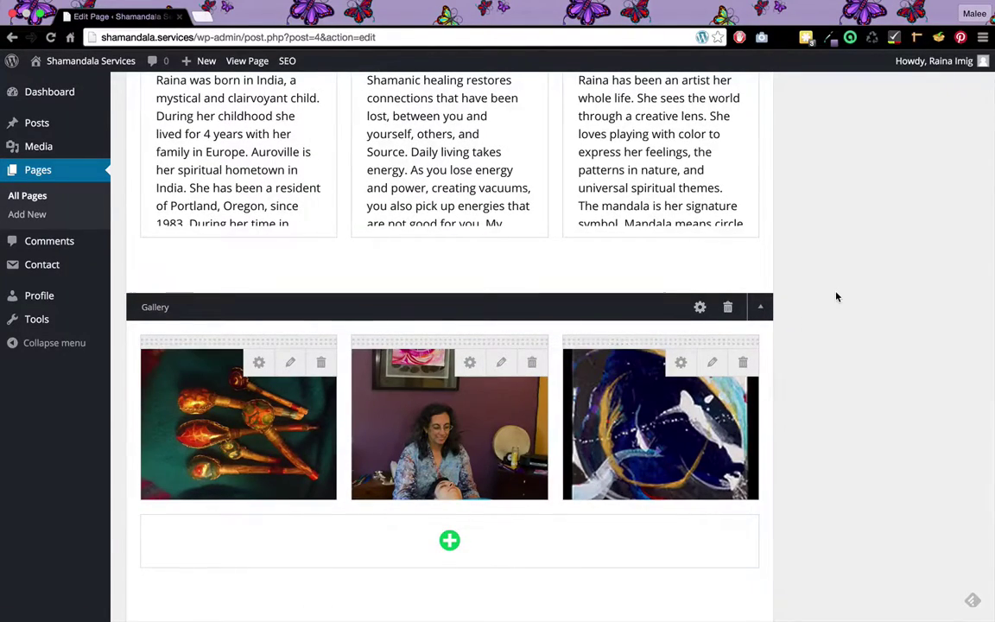
{"action": "scroll", "coordinate": [836, 297], "scroll_direction": "up", "scroll_amount": 10}
{"action": "scroll", "coordinate": [836, 298], "scroll_direction": "up", "scroll_amount": 8}
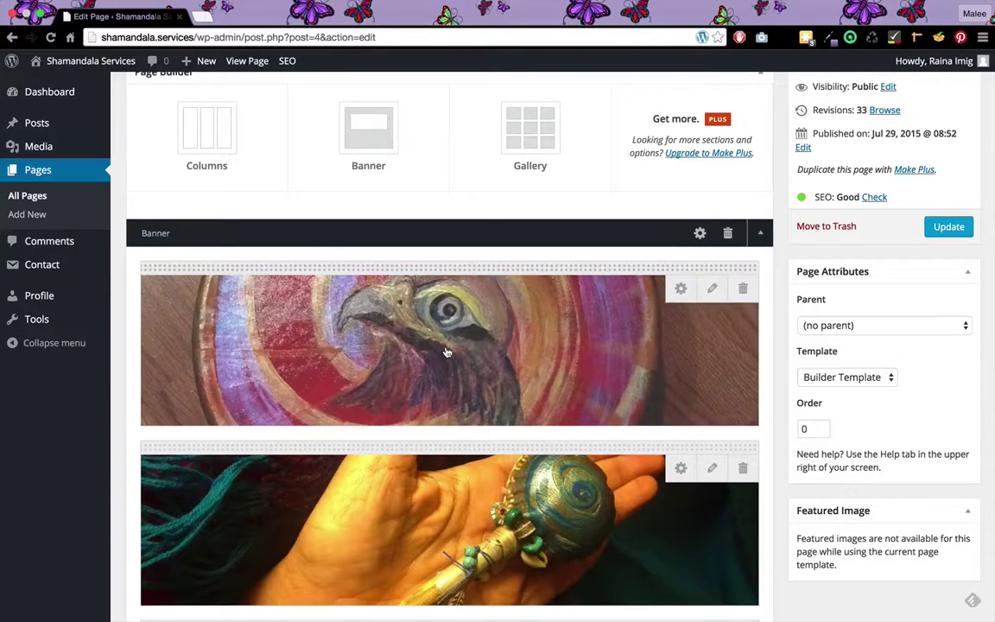
Swap the first banner slide's eagle painting for the purple landscape painting from the Media Library
{"action": "left_click", "coordinate": [447, 351]}
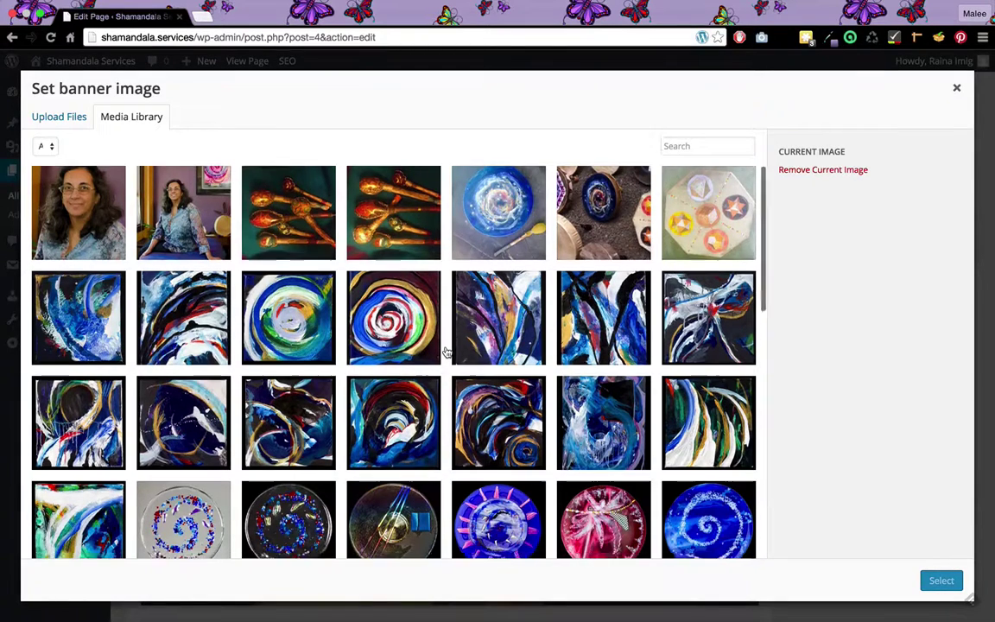
{"action": "scroll", "coordinate": [447, 352], "scroll_direction": "down", "scroll_amount": 5}
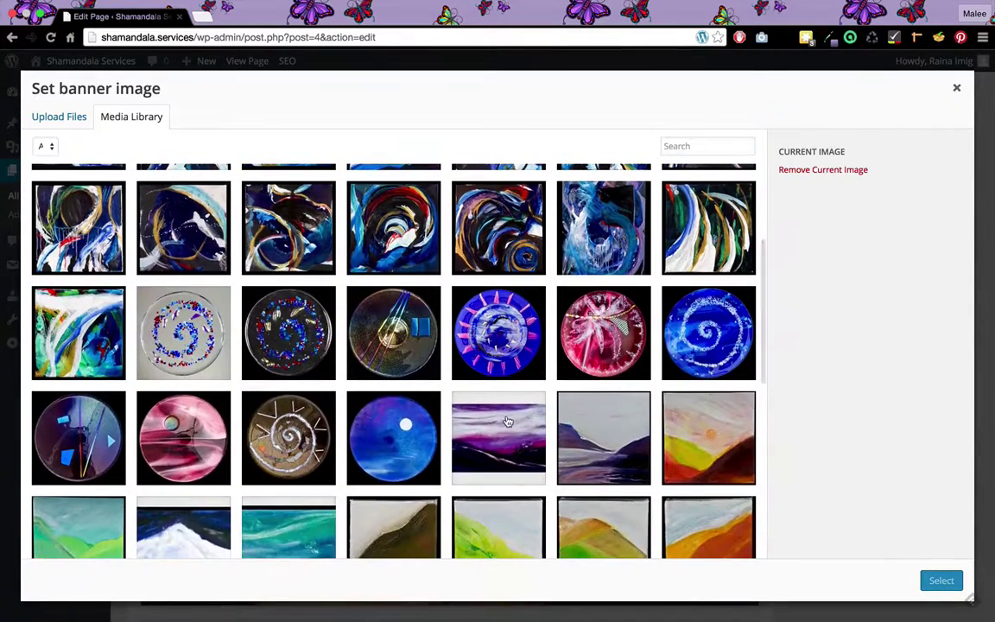
{"action": "left_click", "coordinate": [508, 421]}
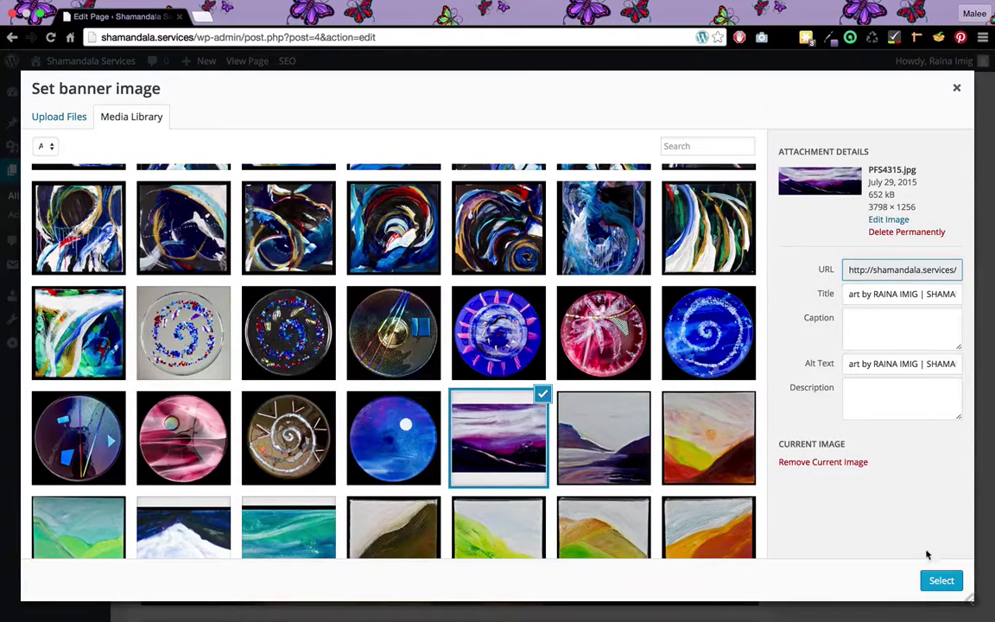
{"action": "left_click", "coordinate": [942, 581]}
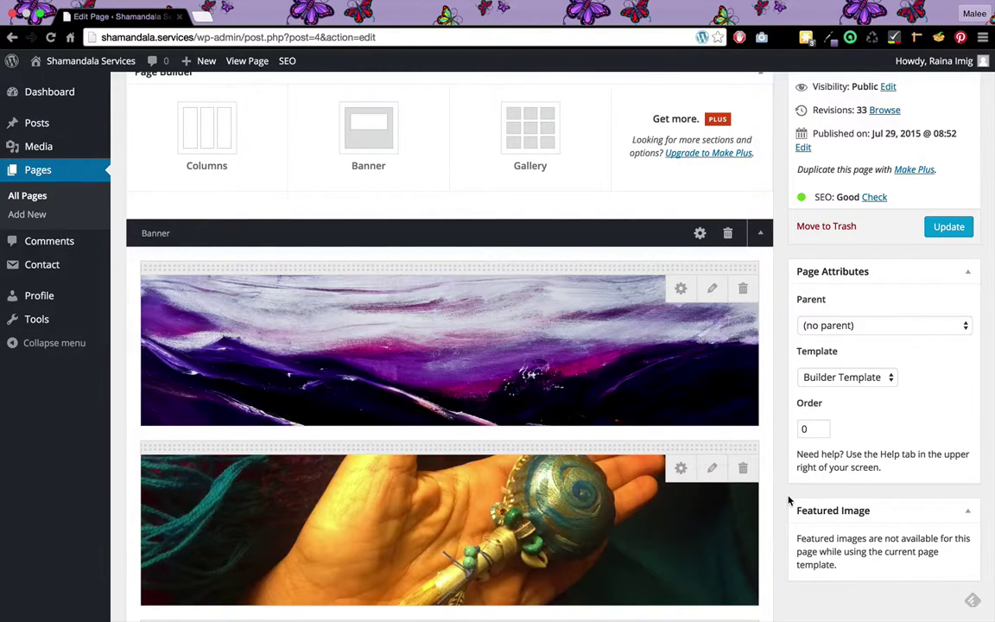
{"action": "scroll", "coordinate": [789, 500], "scroll_direction": "down", "scroll_amount": 10}
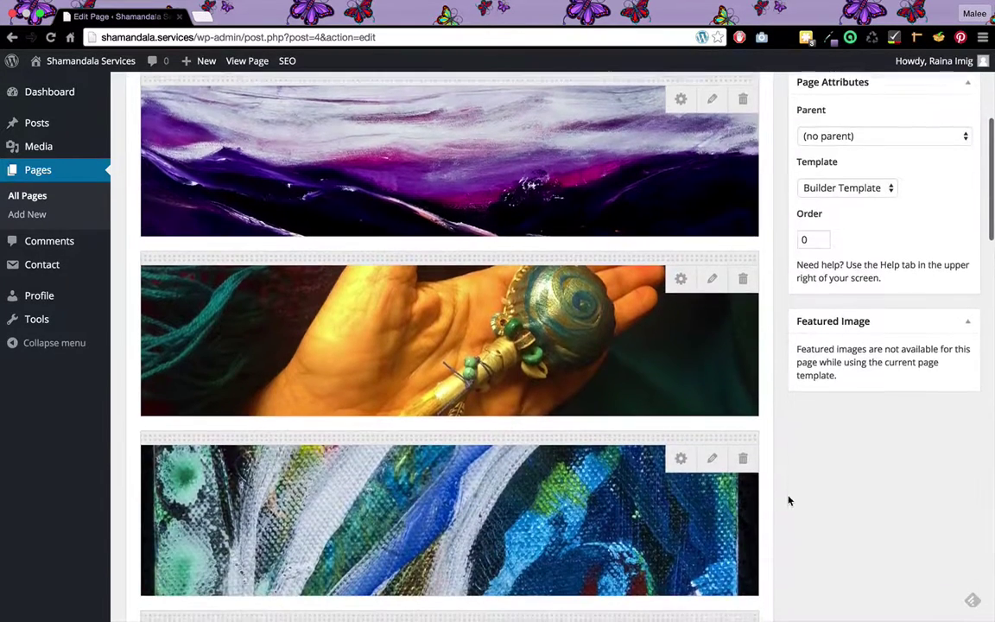
{"action": "scroll", "coordinate": [789, 500], "scroll_direction": "down", "scroll_amount": 10}
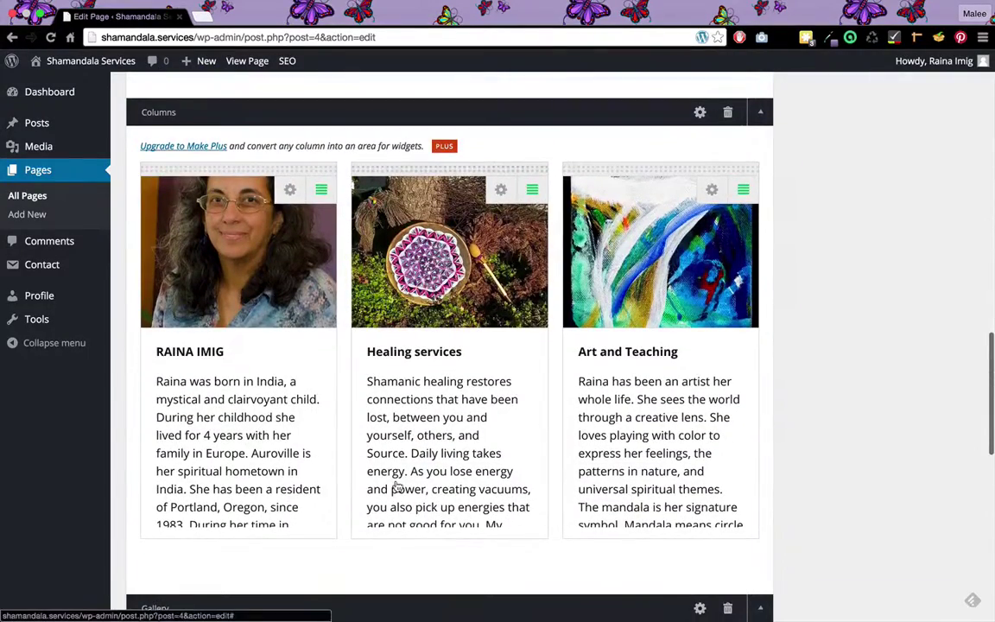
{"action": "left_click", "coordinate": [239, 432]}
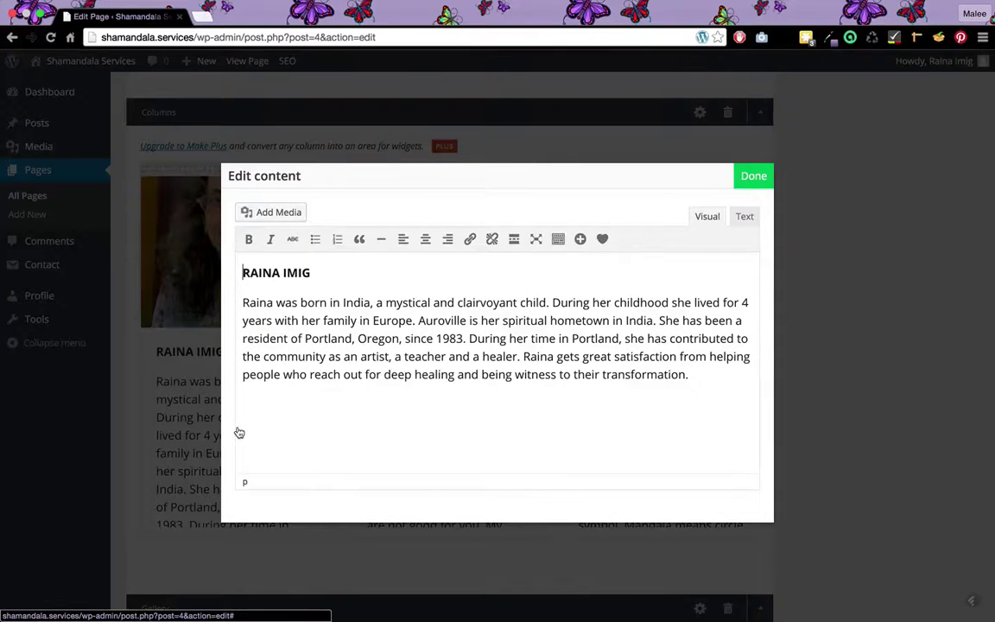
{"action": "left_click_drag", "start_coordinate": [243, 304], "coordinate": [277, 337]}
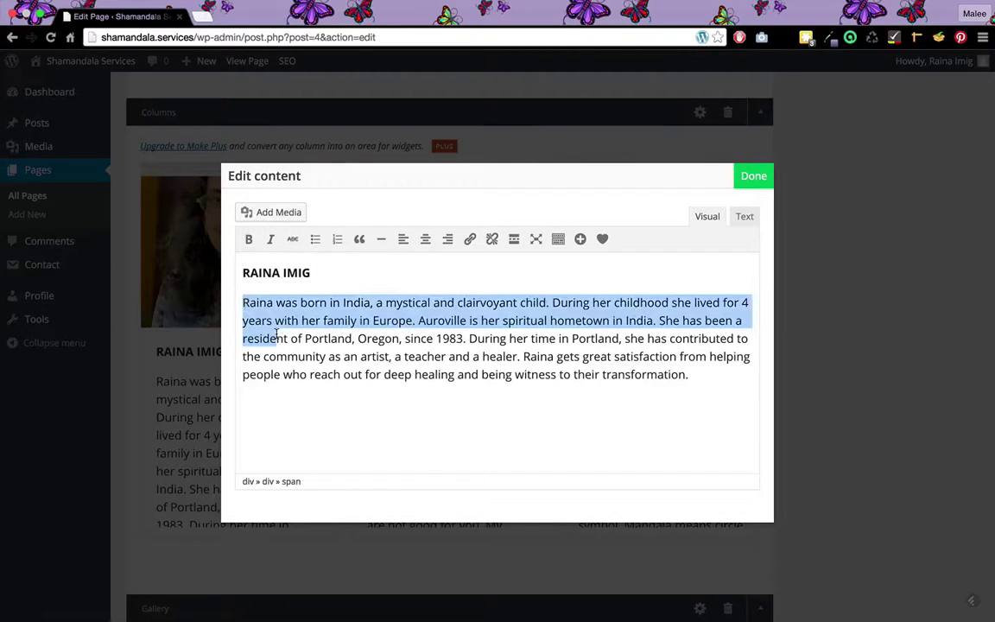
{"action": "type", "text": "jhkhkjh"}
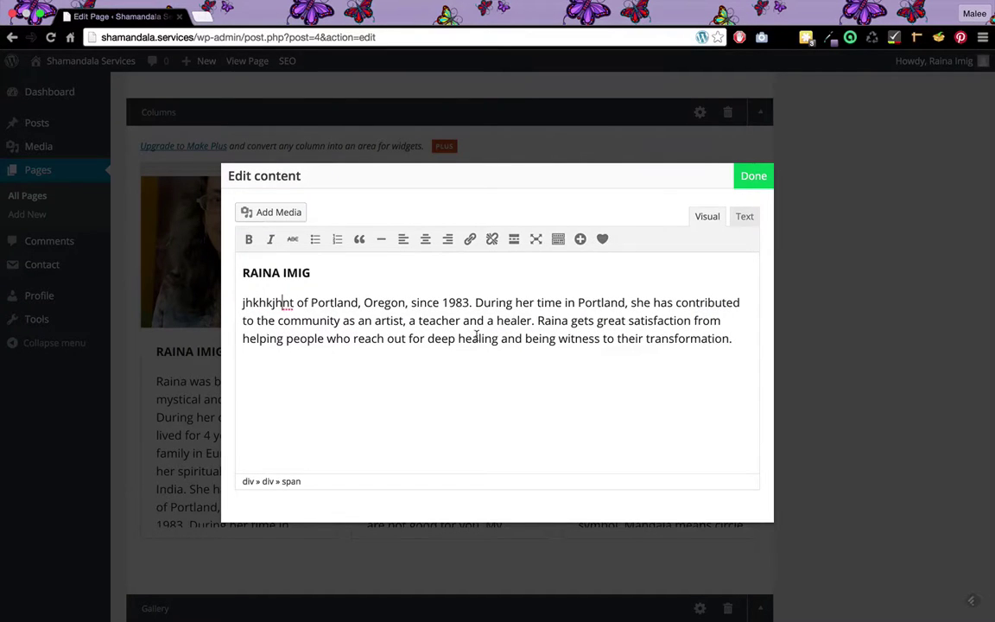
{"action": "left_click", "coordinate": [752, 176]}
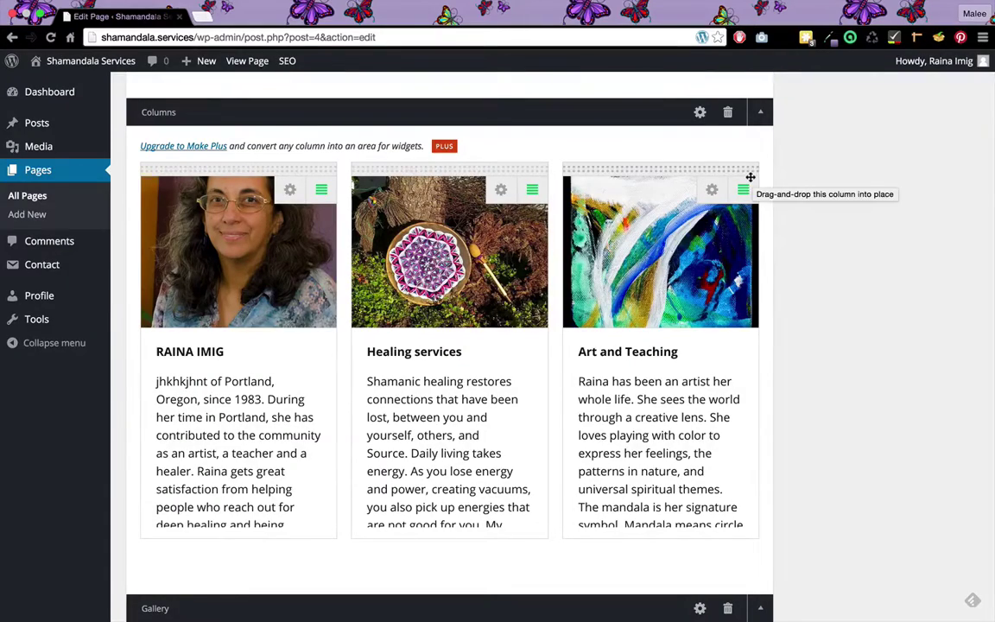
{"action": "scroll", "coordinate": [801, 174], "scroll_direction": "up", "scroll_amount": 5}
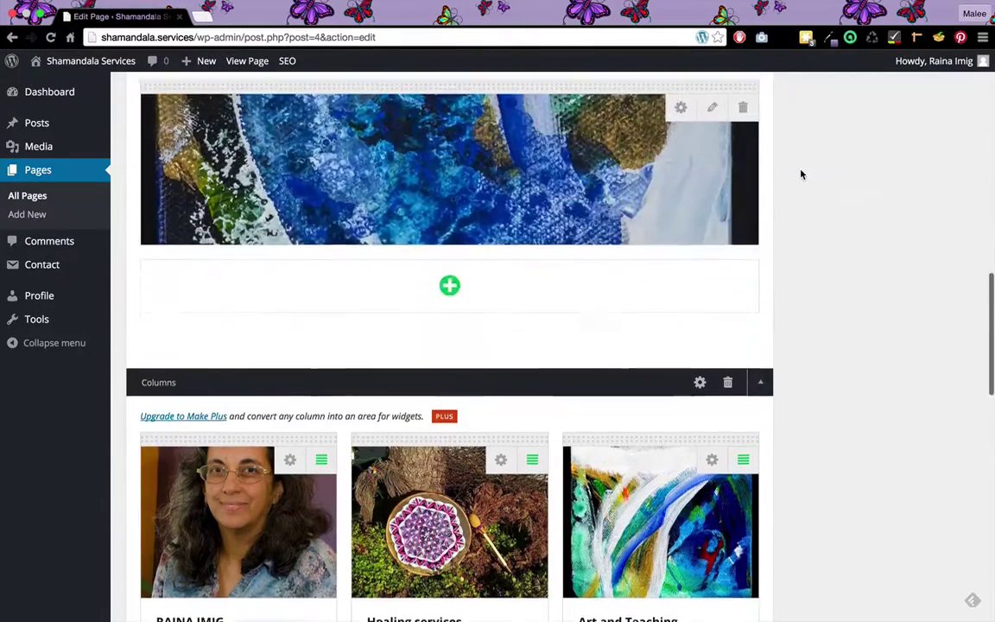
{"action": "scroll", "coordinate": [801, 175], "scroll_direction": "up", "scroll_amount": 15}
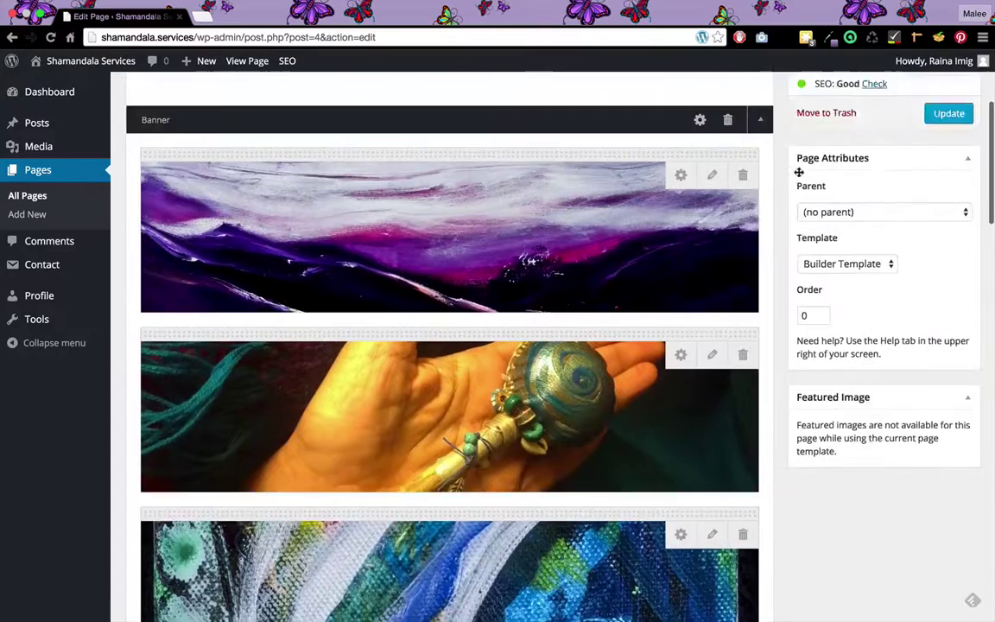
{"action": "scroll", "coordinate": [799, 172], "scroll_direction": "up", "scroll_amount": 3}
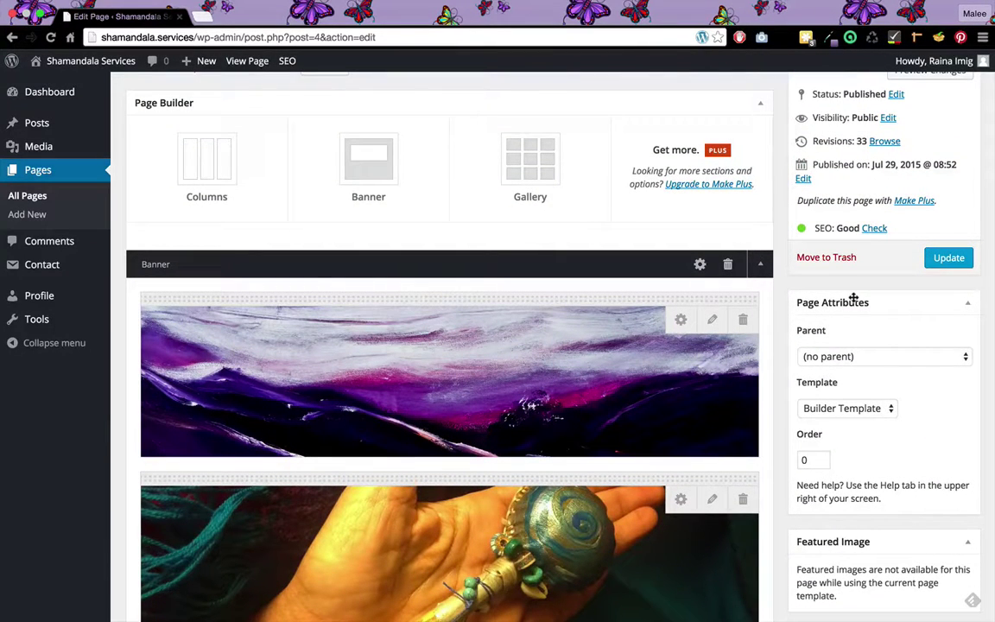
{"action": "scroll", "coordinate": [854, 298], "scroll_direction": "down", "scroll_amount": 18}
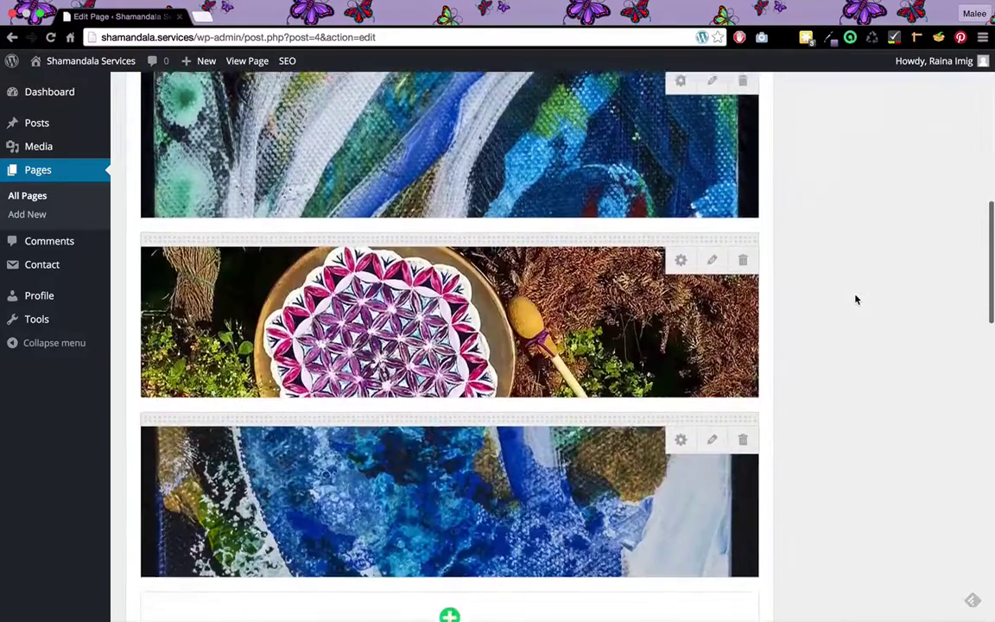
{"action": "scroll", "coordinate": [855, 298], "scroll_direction": "down", "scroll_amount": 7}
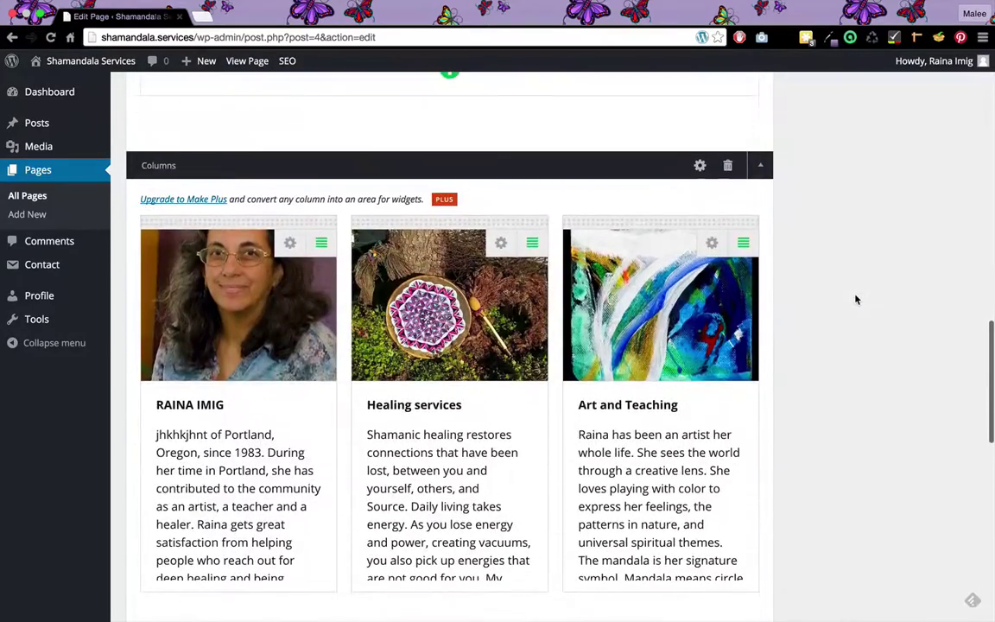
{"action": "left_click", "coordinate": [274, 331]}
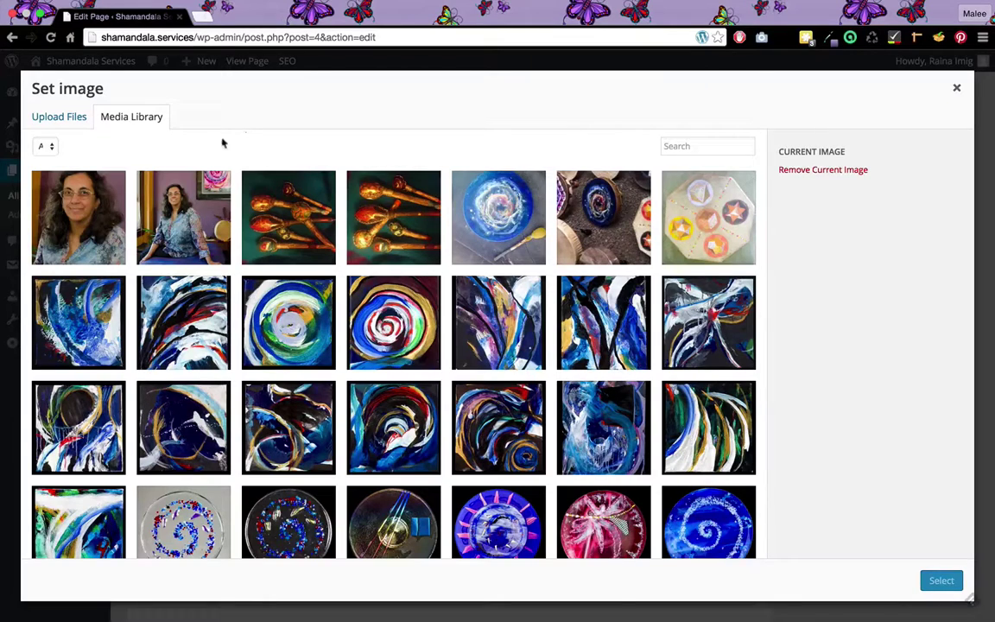
{"action": "left_click", "coordinate": [77, 126]}
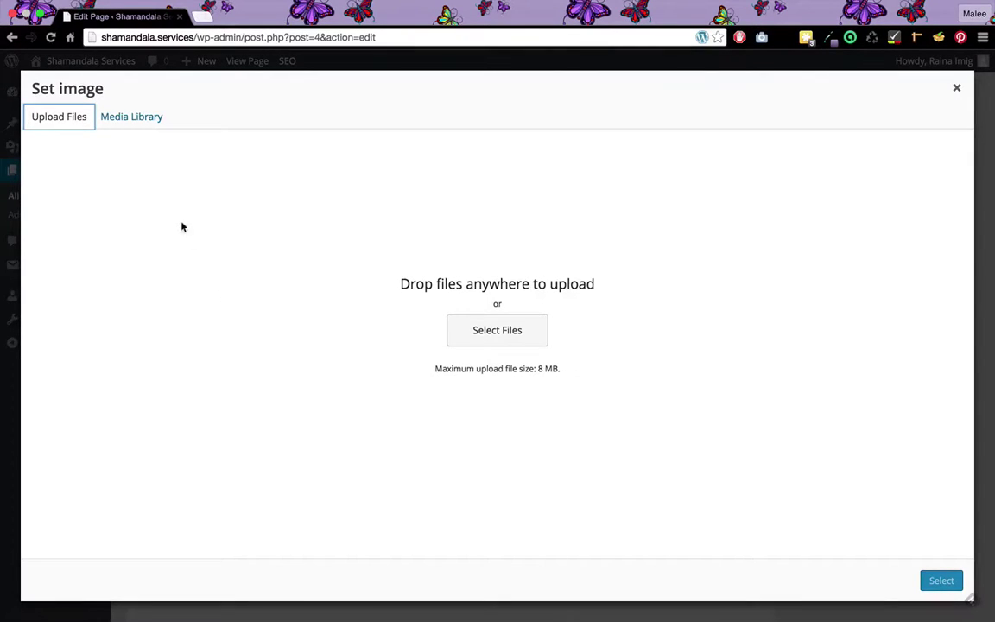
{"action": "left_click", "coordinate": [150, 126]}
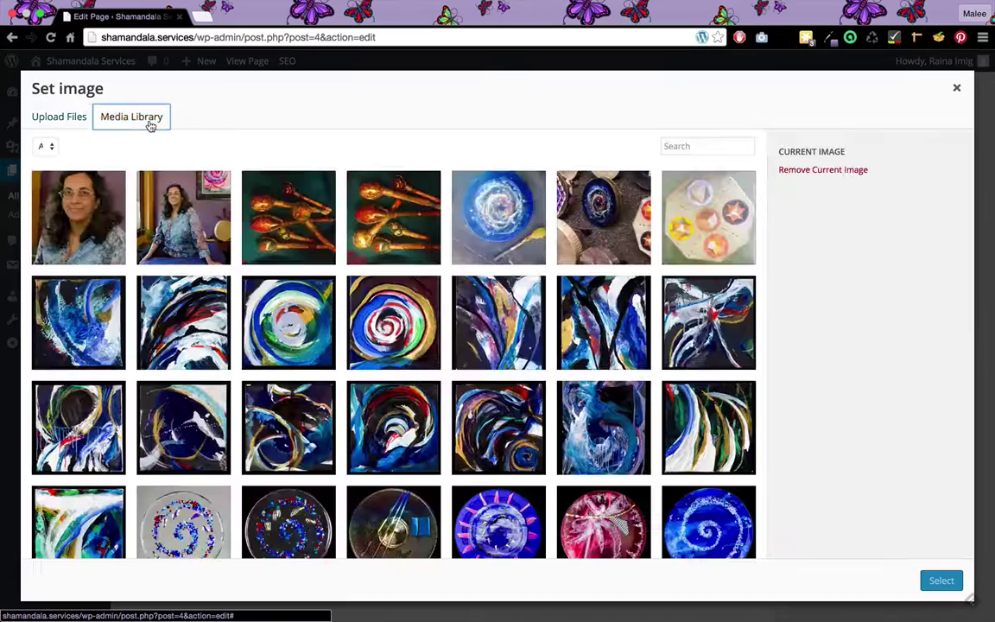
{"action": "left_click", "coordinate": [210, 235]}
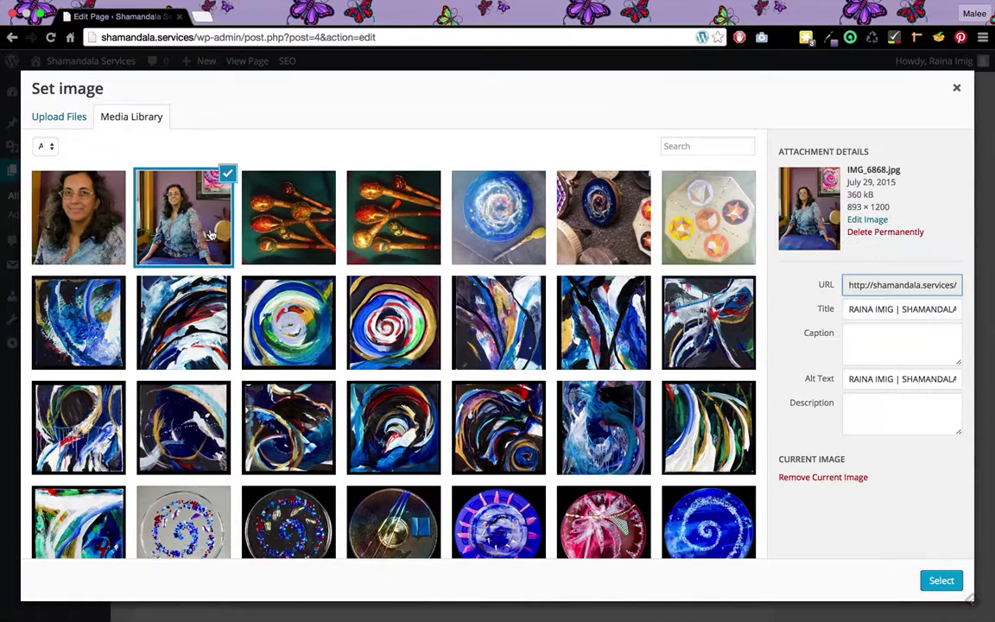
{"action": "left_click", "coordinate": [940, 580]}
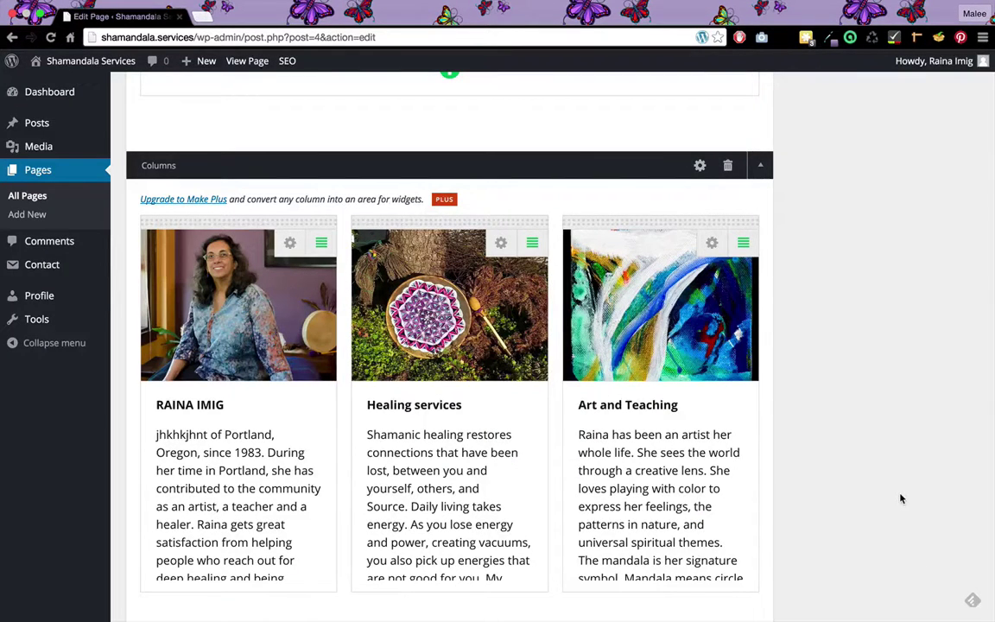
Put the swirling blue artwork img6.jpg into the first Gallery slot instead of the painted rattles
{"action": "scroll", "coordinate": [900, 499], "scroll_direction": "down", "scroll_amount": 5}
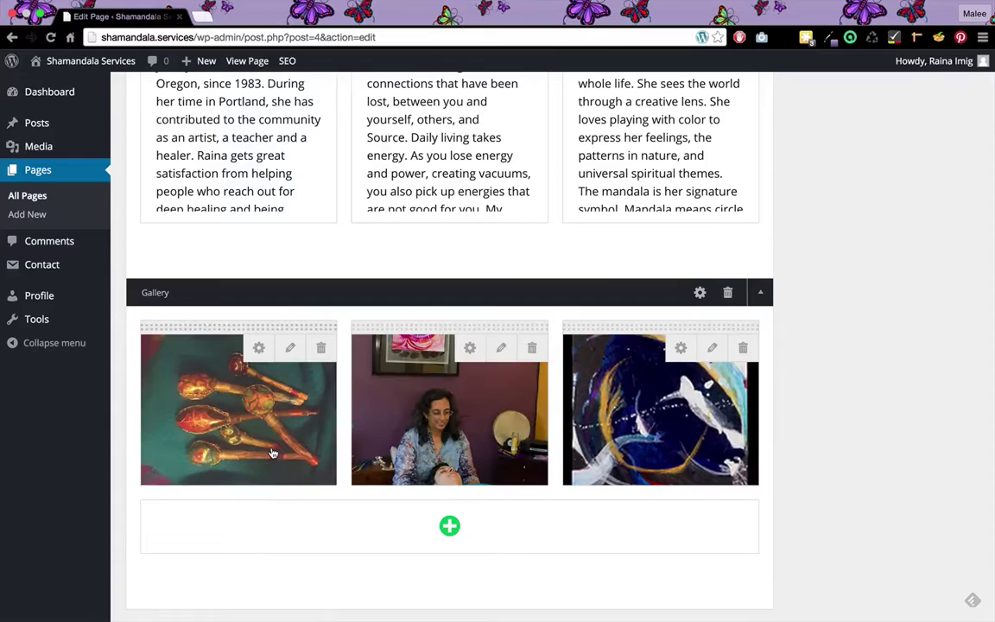
{"action": "left_click", "coordinate": [272, 454]}
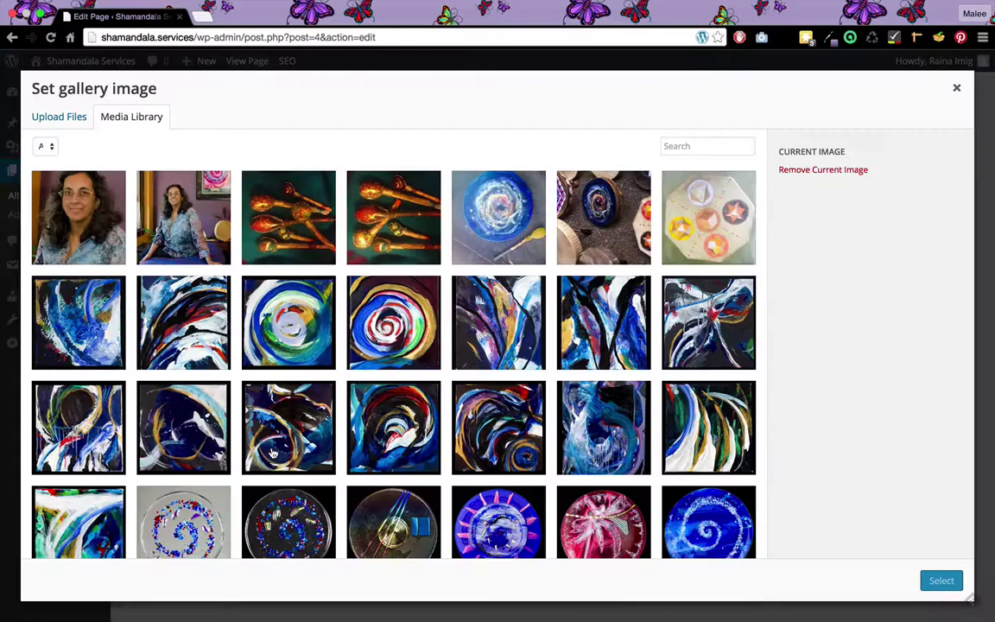
{"action": "left_click", "coordinate": [272, 453]}
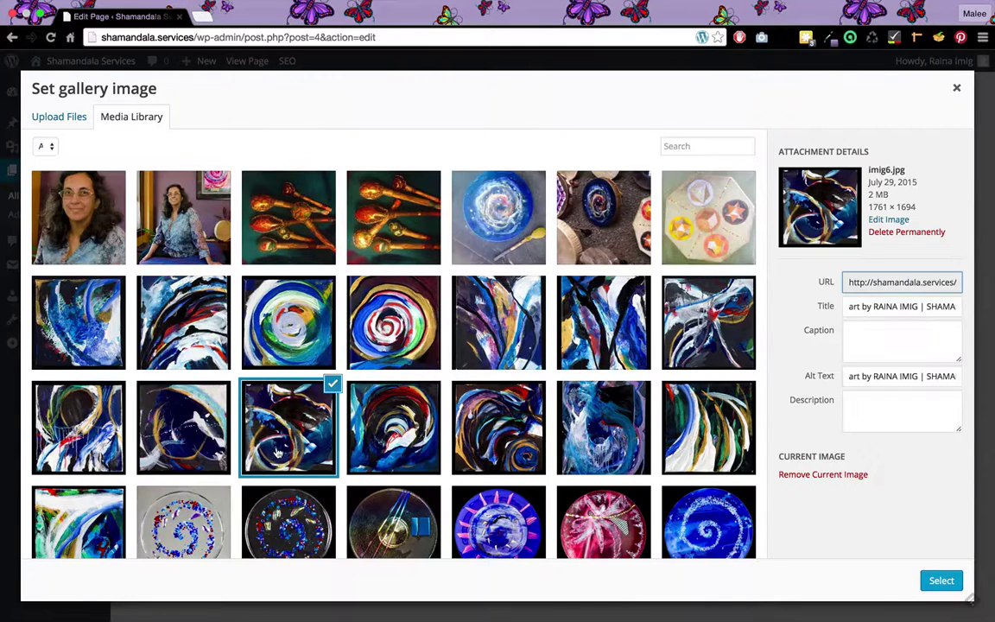
{"action": "left_click", "coordinate": [941, 580]}
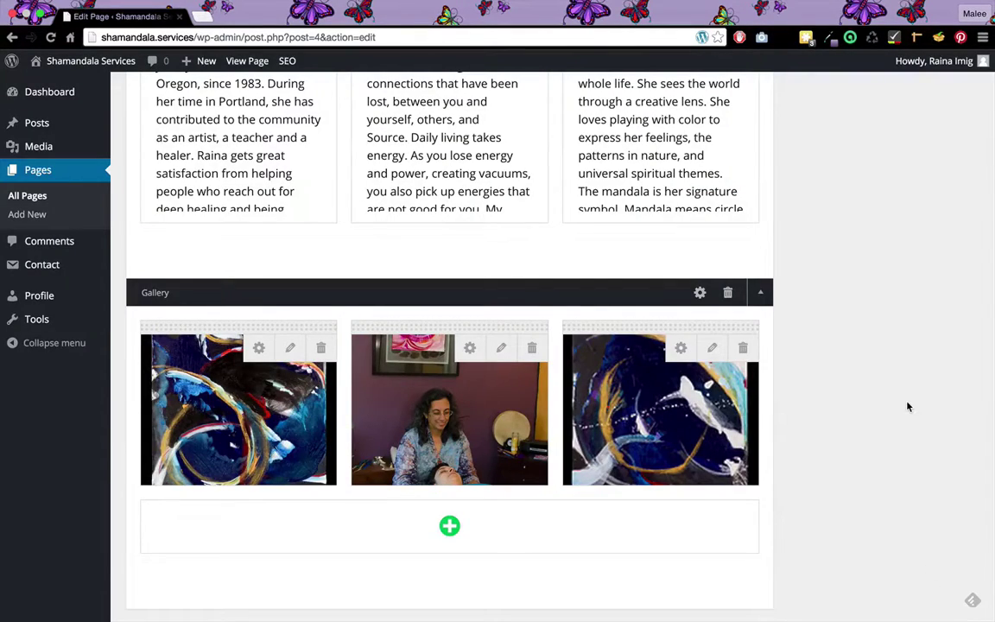
{"action": "scroll", "coordinate": [907, 406], "scroll_direction": "up", "scroll_amount": 10}
{"action": "scroll", "coordinate": [908, 406], "scroll_direction": "up", "scroll_amount": 8}
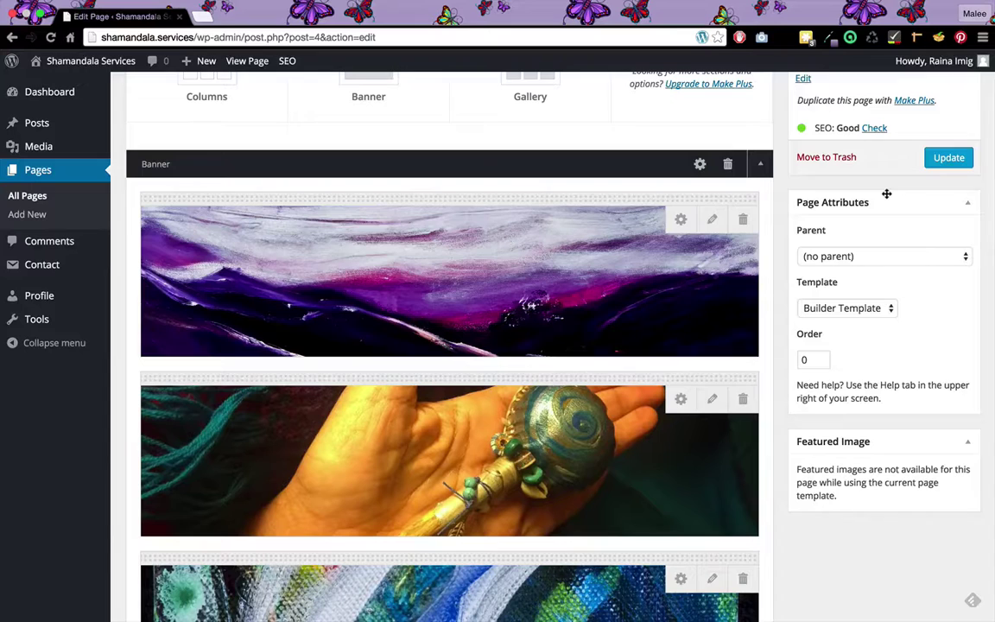
{"action": "scroll", "coordinate": [643, 127], "scroll_direction": "up", "scroll_amount": 3}
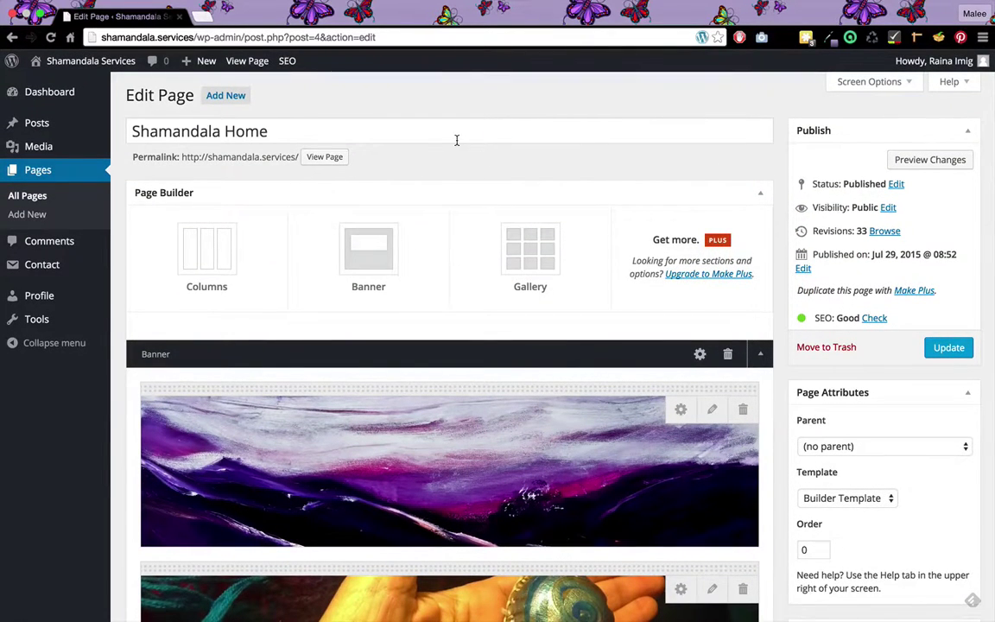
View the live home page and scroll through it to check the changes
{"action": "left_click", "coordinate": [259, 71]}
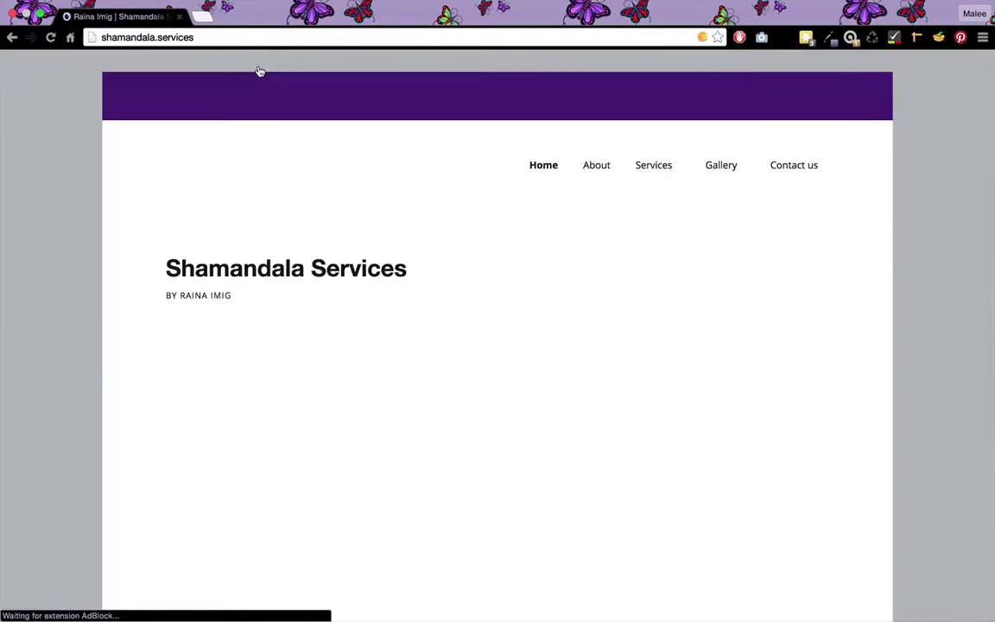
{"action": "scroll", "coordinate": [348, 233], "scroll_direction": "down", "scroll_amount": 6}
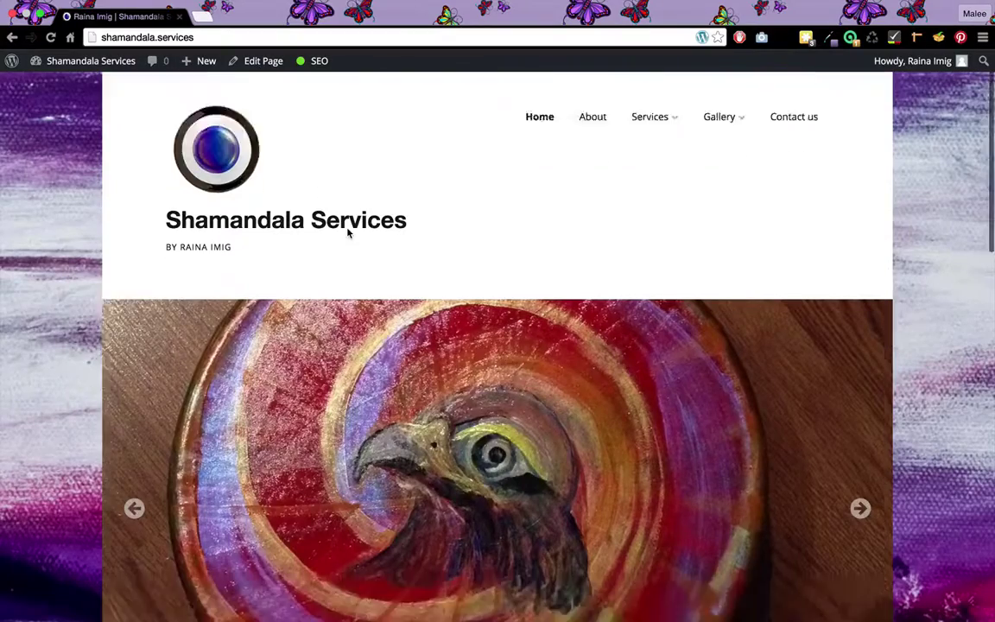
{"action": "scroll", "coordinate": [348, 233], "scroll_direction": "down", "scroll_amount": 5}
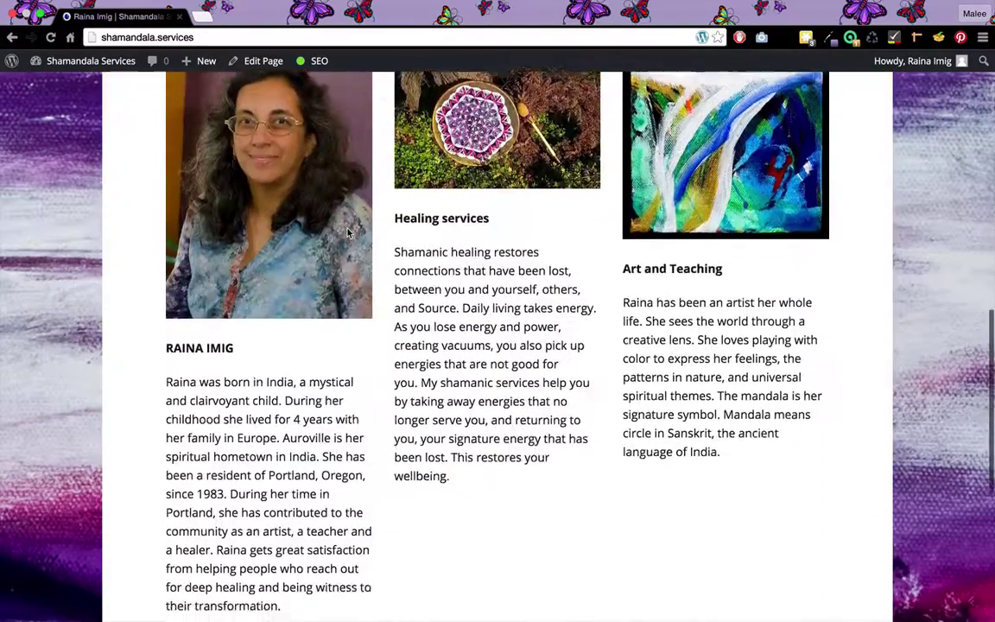
{"action": "scroll", "coordinate": [348, 229], "scroll_direction": "up", "scroll_amount": 12}
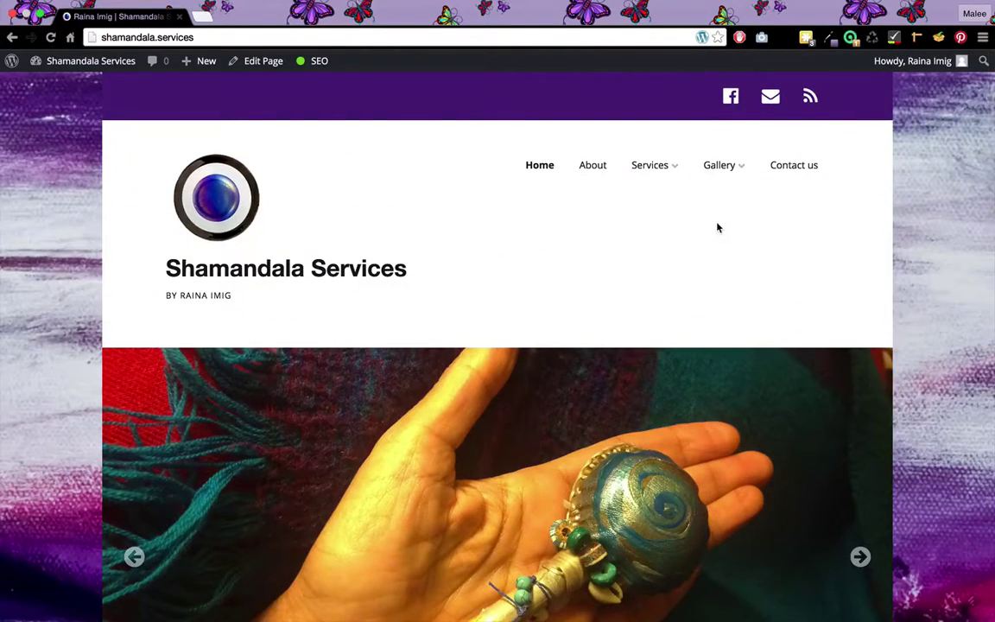
Open Gallery from the top menu and scroll its grid of rattle, drum and painting photos
{"action": "mouse_move", "coordinate": [721, 171]}
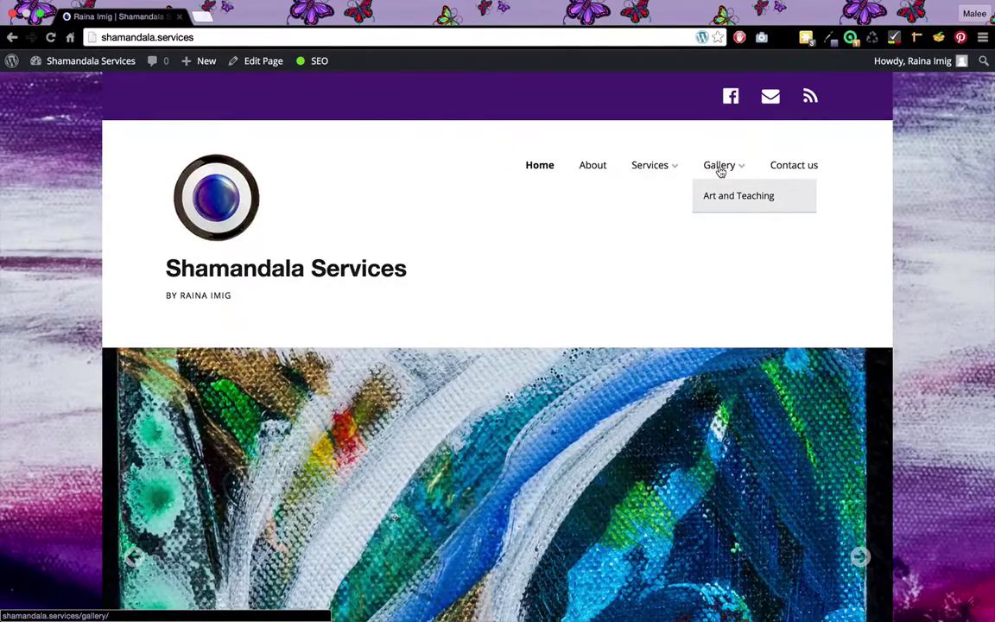
{"action": "left_click", "coordinate": [722, 172]}
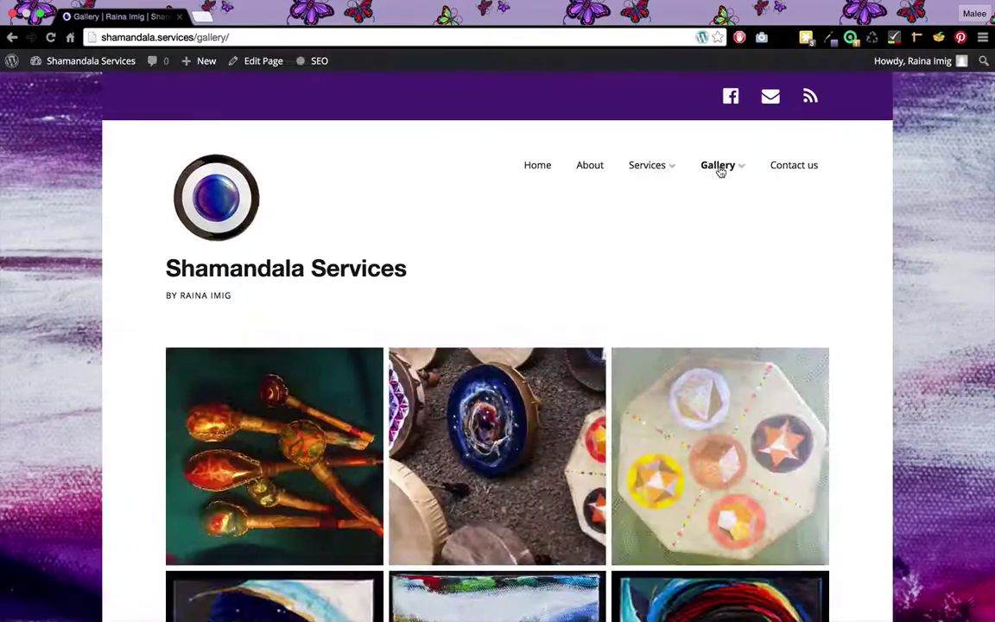
{"action": "scroll", "coordinate": [896, 293], "scroll_direction": "down", "scroll_amount": 3}
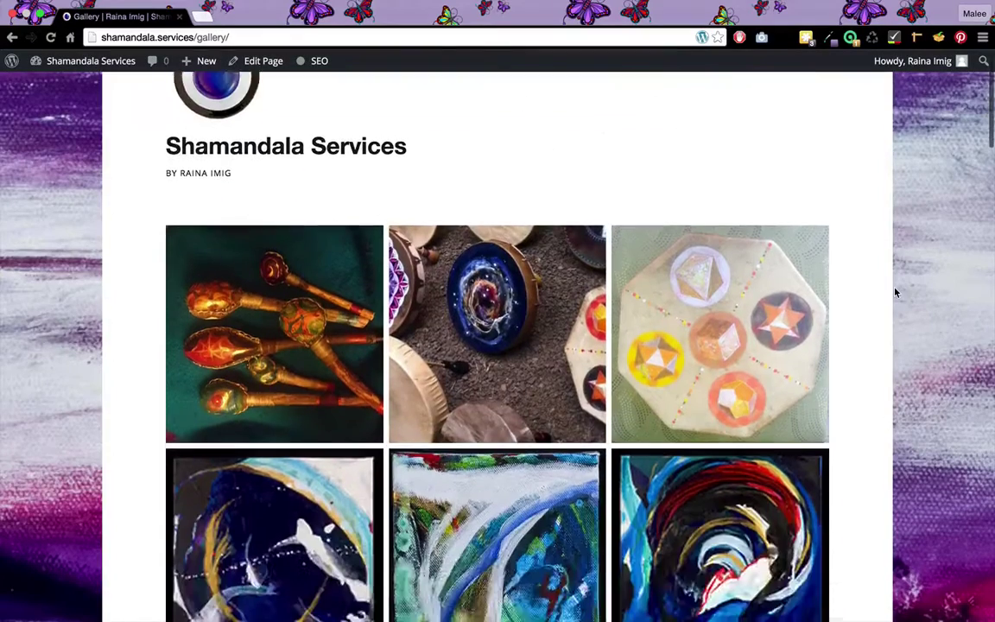
{"action": "scroll", "coordinate": [896, 293], "scroll_direction": "down", "scroll_amount": 2}
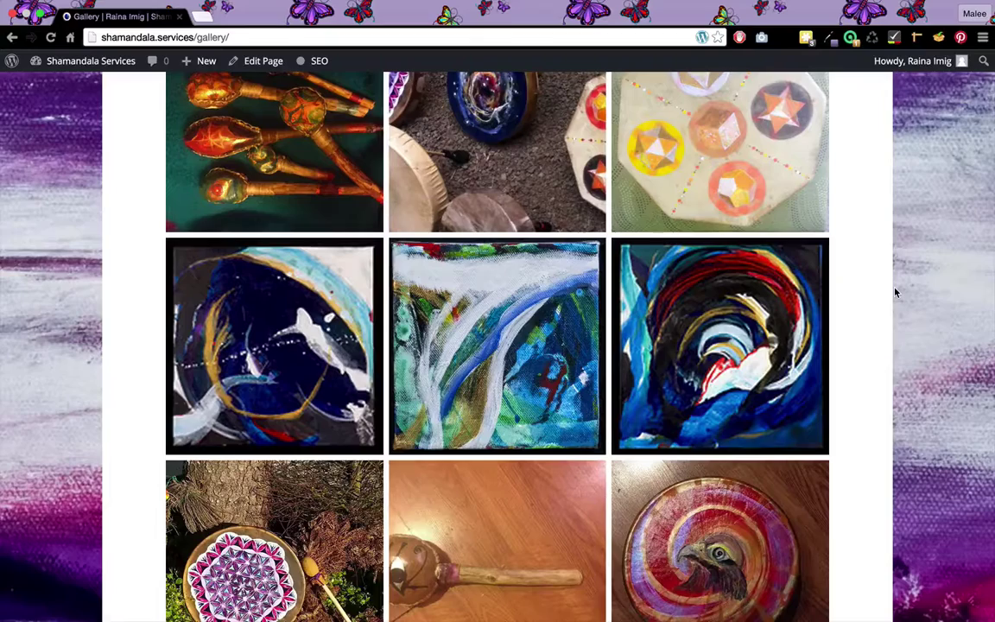
{"action": "scroll", "coordinate": [896, 293], "scroll_direction": "up", "scroll_amount": 5}
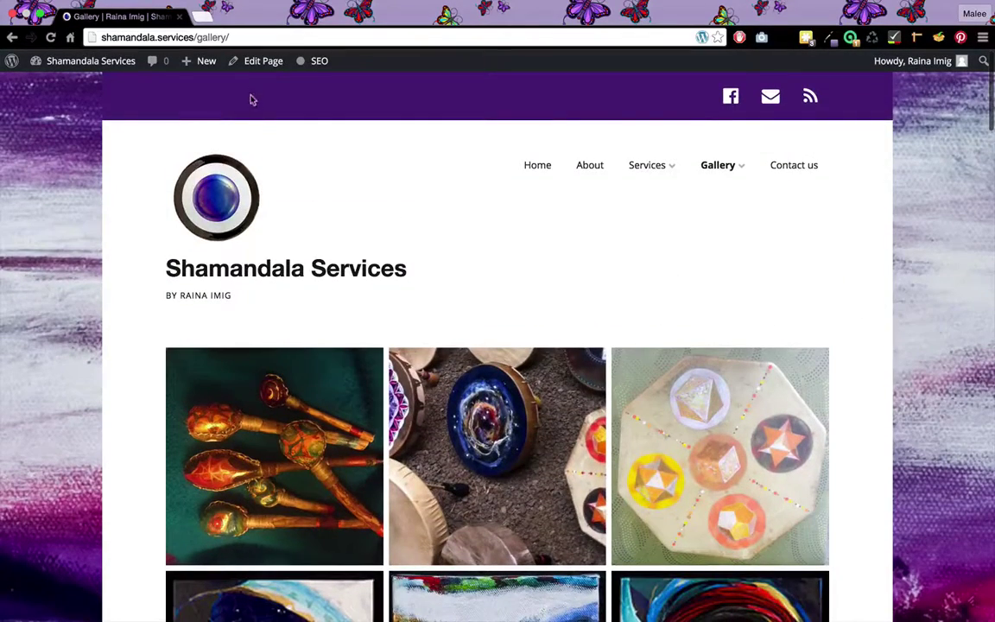
Edit the Gallery page in the builder, browsing images for its first gallery item before closing the picker
{"action": "left_click", "coordinate": [268, 67]}
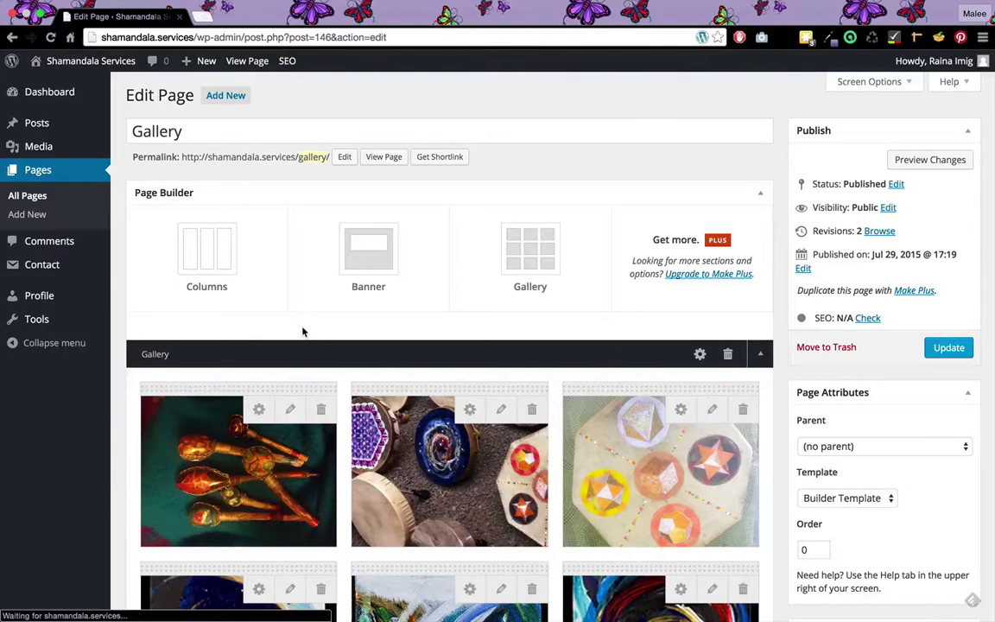
{"action": "scroll", "coordinate": [302, 332], "scroll_direction": "down", "scroll_amount": 1}
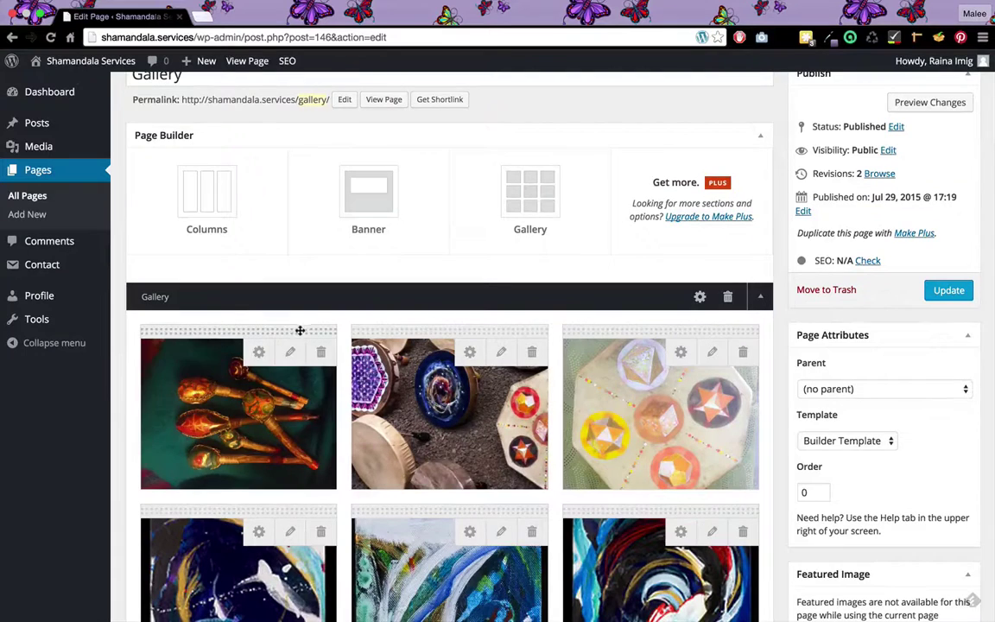
{"action": "left_click", "coordinate": [233, 438]}
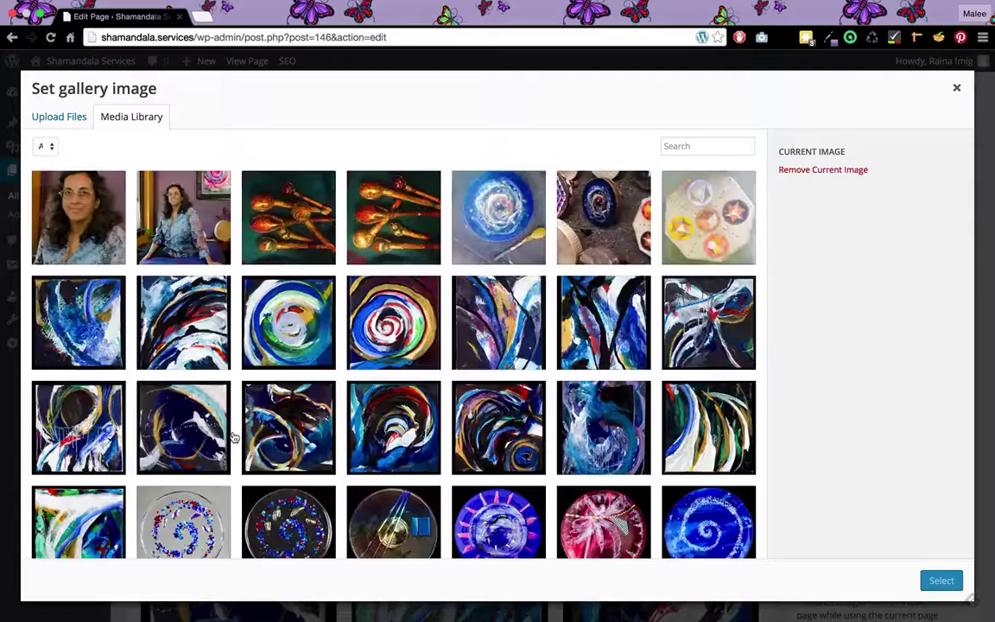
{"action": "left_click", "coordinate": [497, 259]}
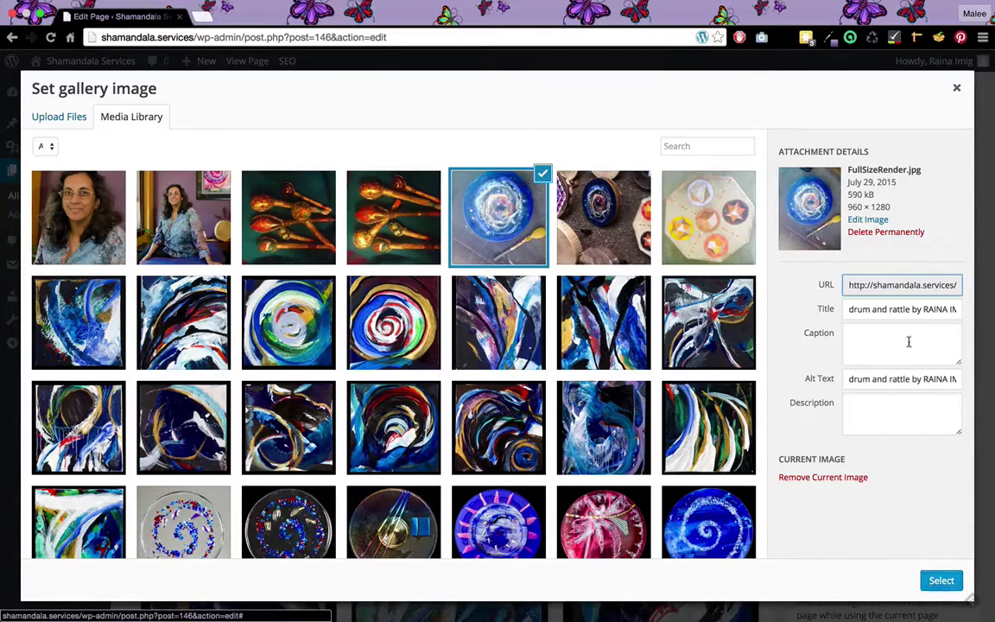
{"action": "left_click", "coordinate": [959, 90]}
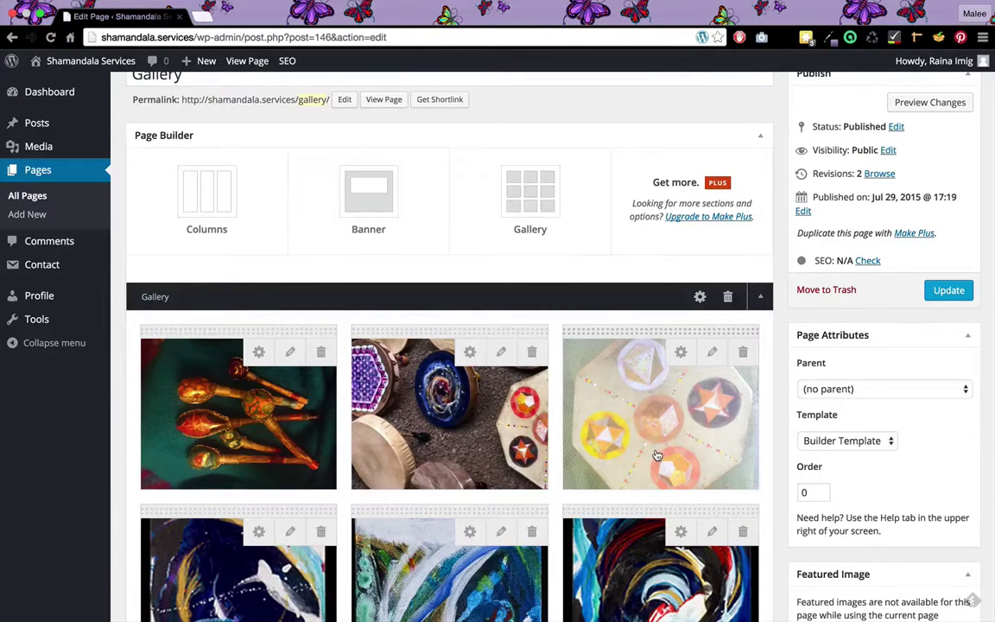
Append three empty image items in a new row at the bottom of the Gallery grid
{"action": "scroll", "coordinate": [656, 455], "scroll_direction": "down", "scroll_amount": 15}
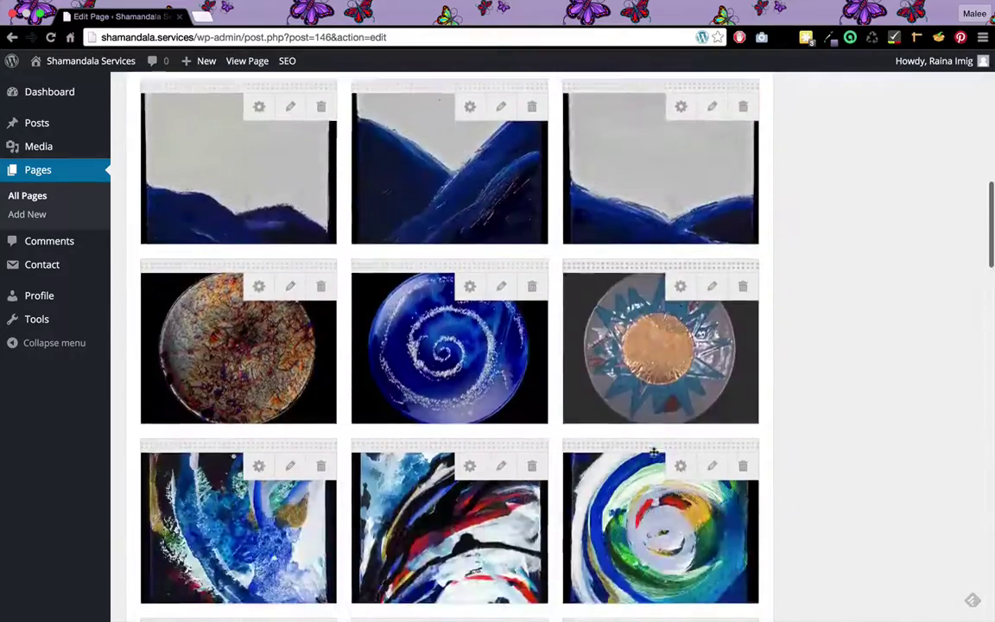
{"action": "scroll", "coordinate": [657, 456], "scroll_direction": "down", "scroll_amount": 15}
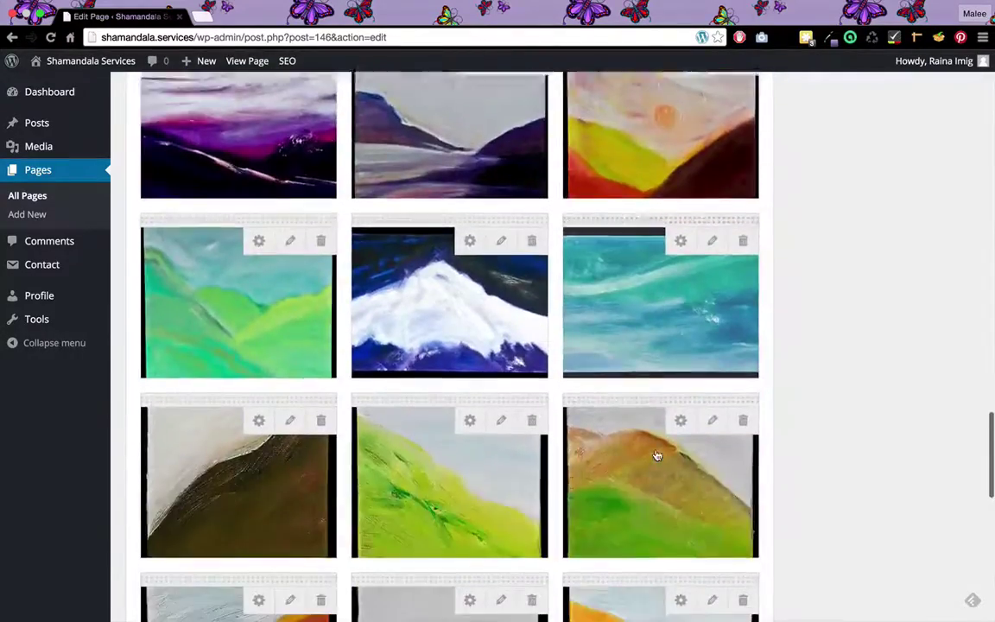
{"action": "scroll", "coordinate": [656, 456], "scroll_direction": "down", "scroll_amount": 5}
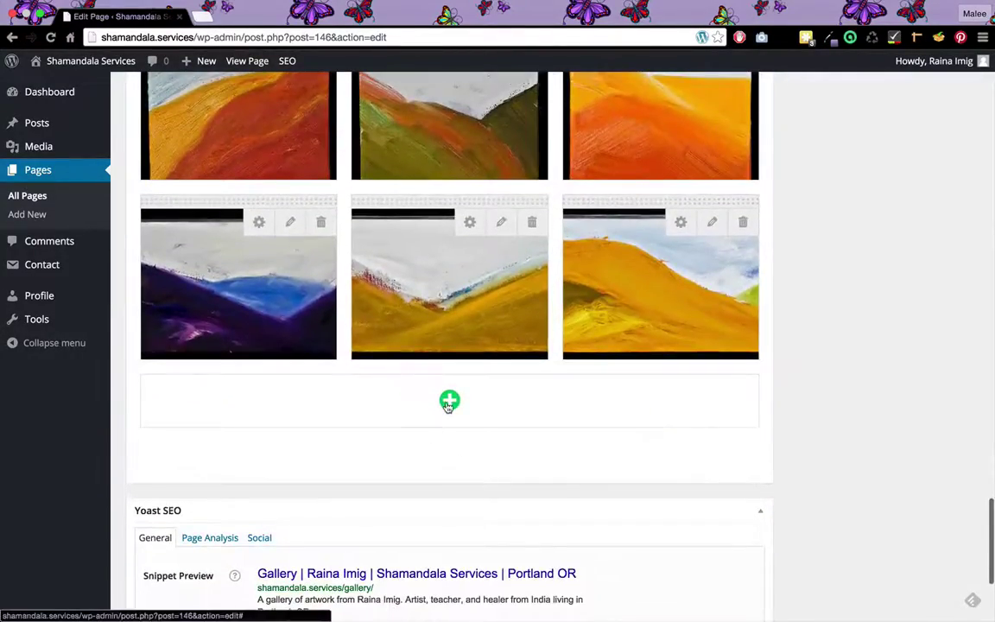
{"action": "left_click", "coordinate": [449, 402]}
{"action": "scroll", "coordinate": [446, 406], "scroll_direction": "down", "scroll_amount": 5}
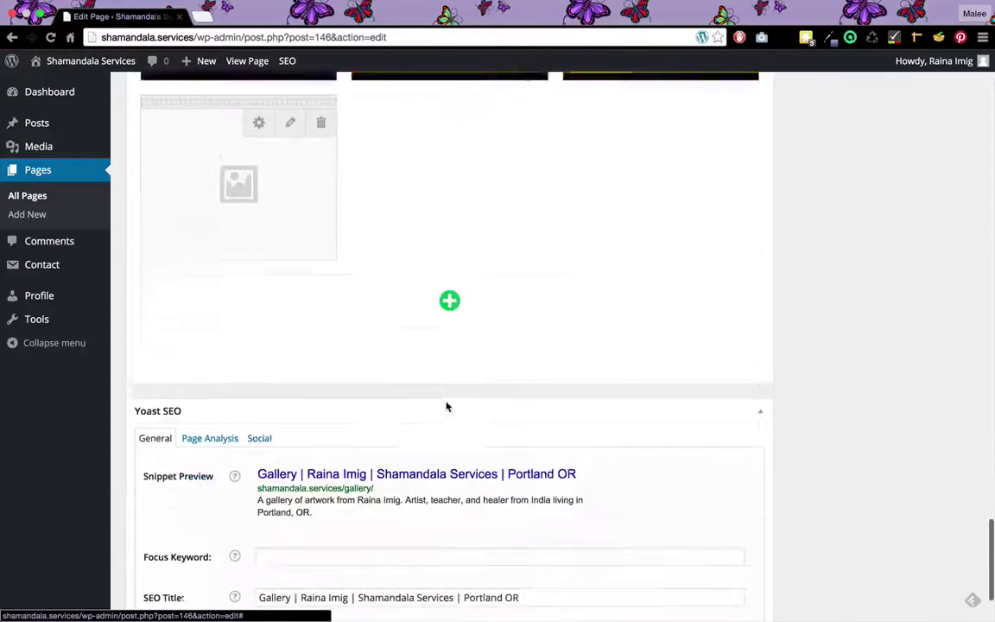
{"action": "left_click", "coordinate": [449, 285]}
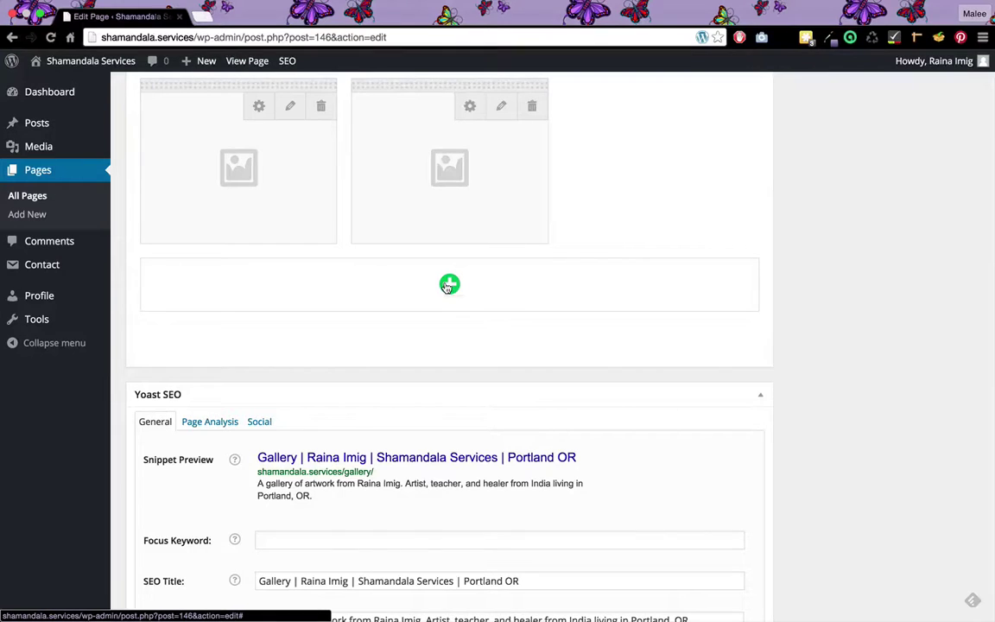
{"action": "left_click", "coordinate": [449, 285]}
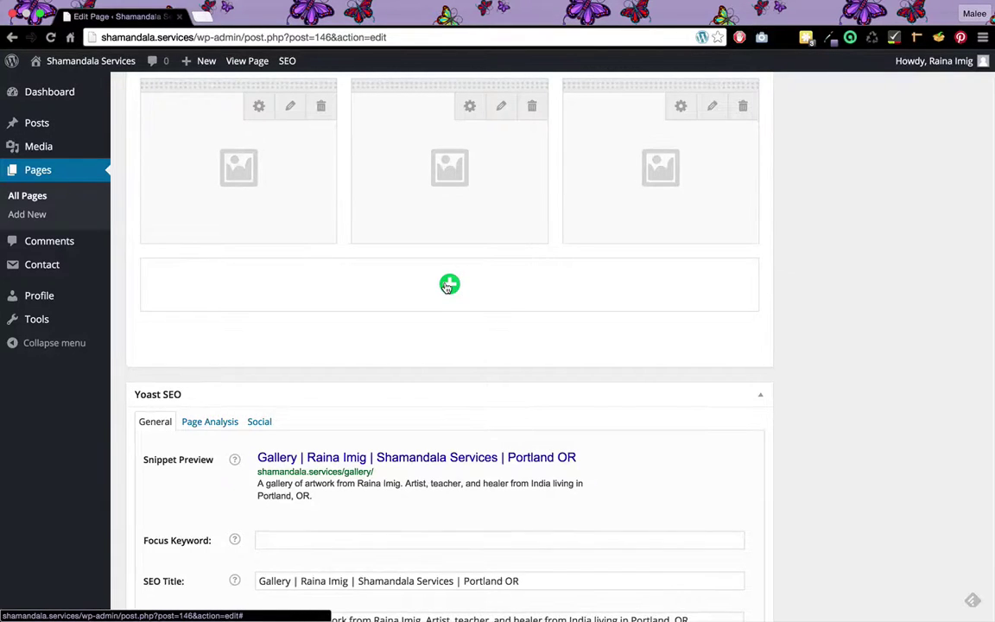
{"action": "scroll", "coordinate": [448, 286], "scroll_direction": "up", "scroll_amount": 5}
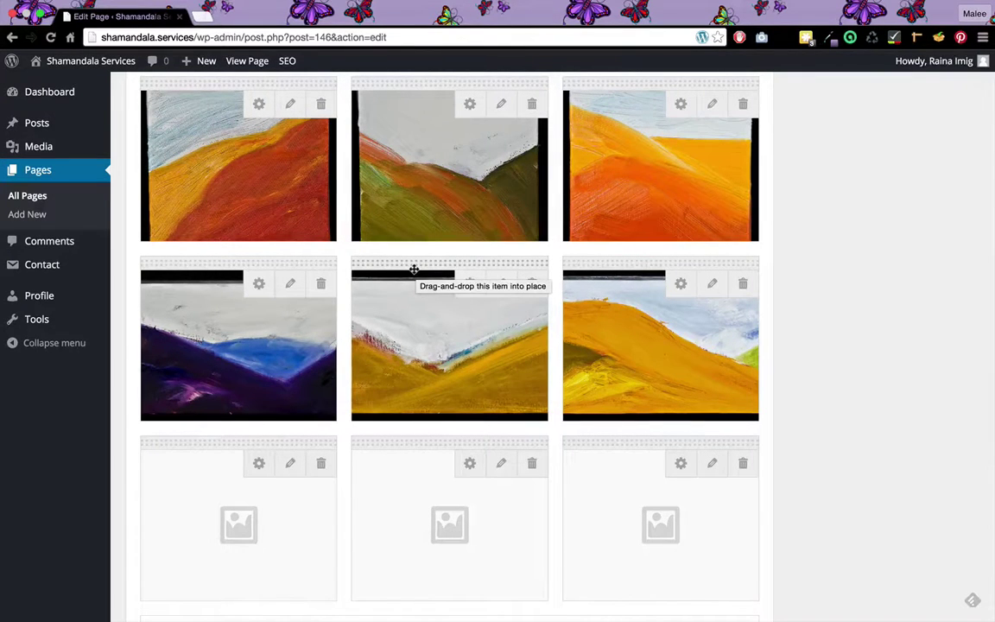
Drag the yellow mountain painting up one row, then move the drum medallions photo into the first gallery slot
{"action": "left_click_drag", "start_coordinate": [414, 269], "coordinate": [426, 145]}
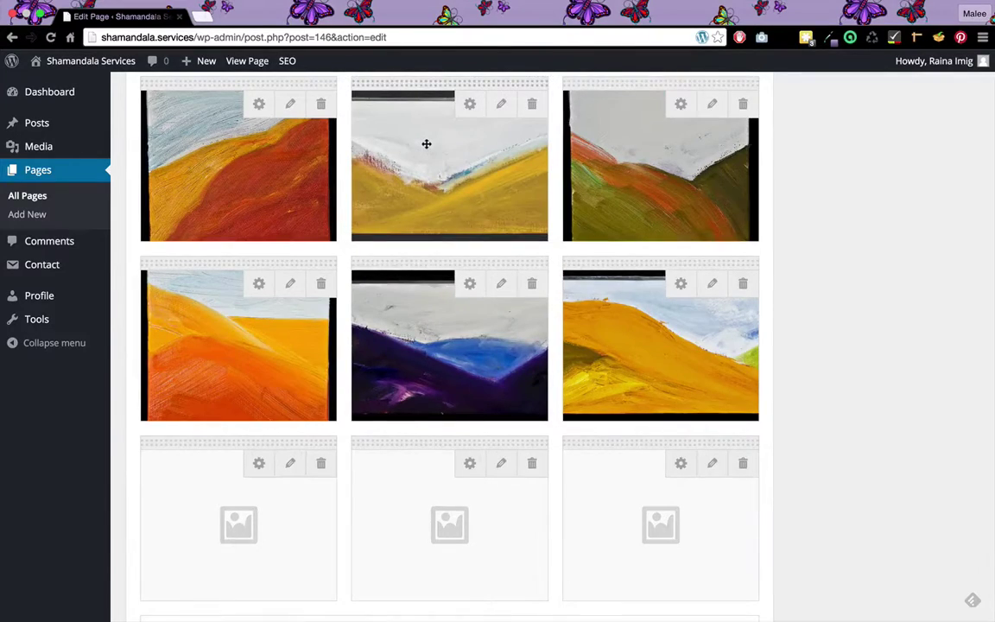
{"action": "scroll", "coordinate": [427, 145], "scroll_direction": "up", "scroll_amount": 5}
{"action": "scroll", "coordinate": [430, 147], "scroll_direction": "up", "scroll_amount": 8}
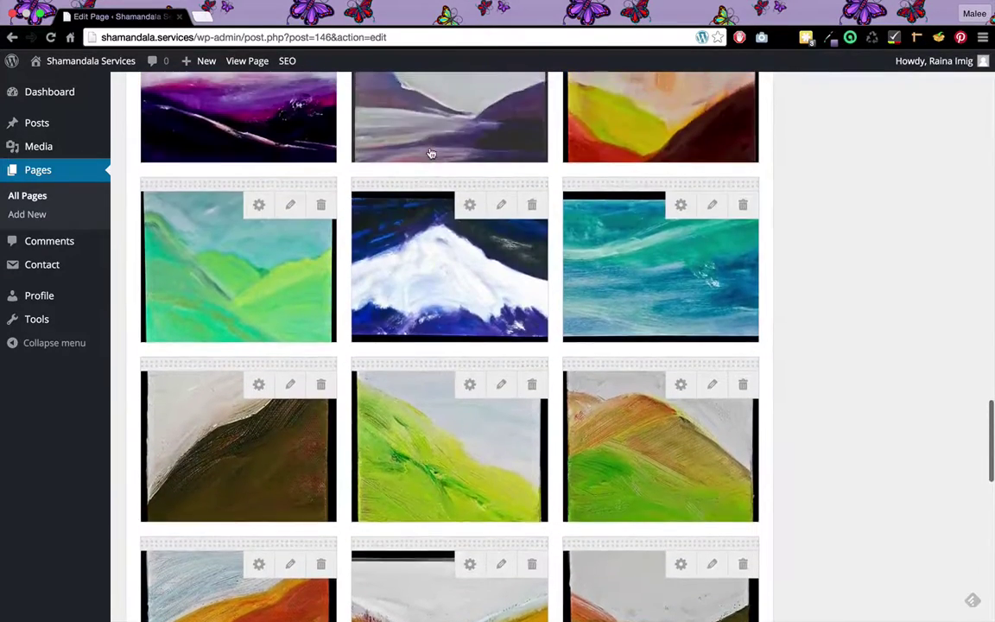
{"action": "scroll", "coordinate": [429, 153], "scroll_direction": "up", "scroll_amount": 10}
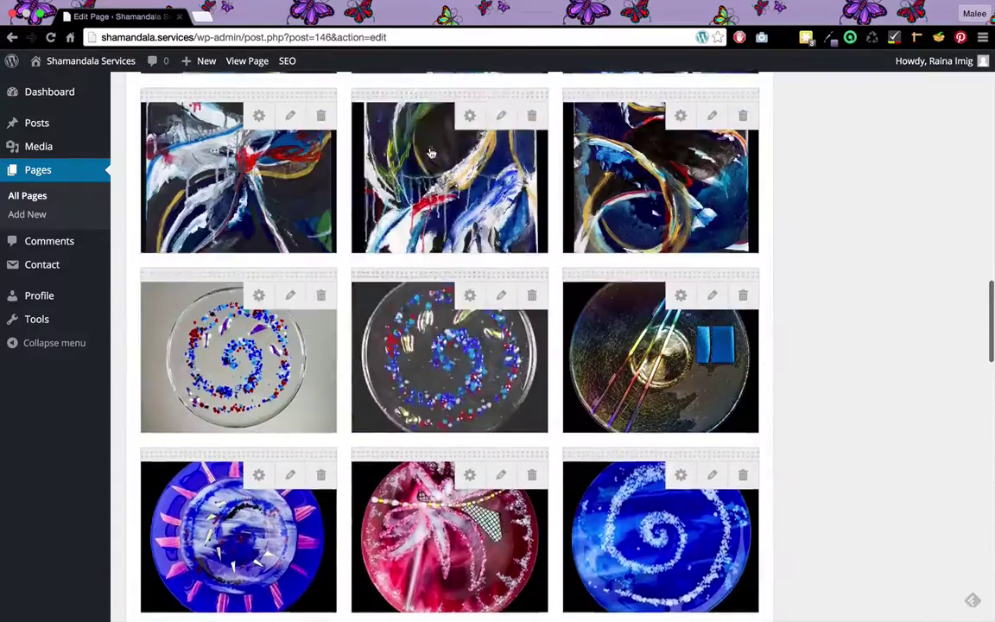
{"action": "scroll", "coordinate": [429, 152], "scroll_direction": "up", "scroll_amount": 10}
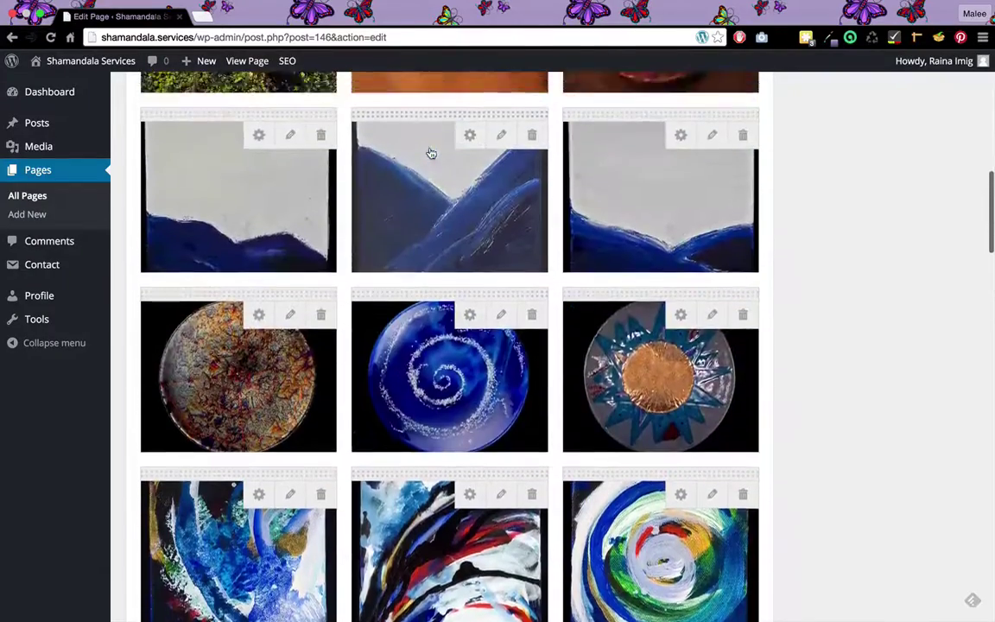
{"action": "scroll", "coordinate": [429, 153], "scroll_direction": "up", "scroll_amount": 4}
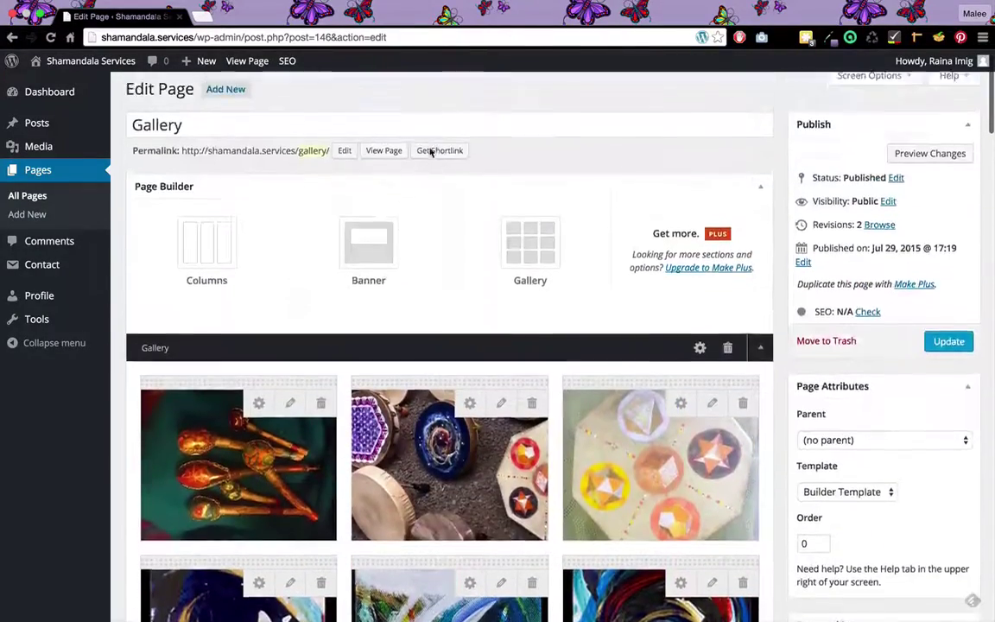
{"action": "scroll", "coordinate": [429, 151], "scroll_direction": "down", "scroll_amount": 2}
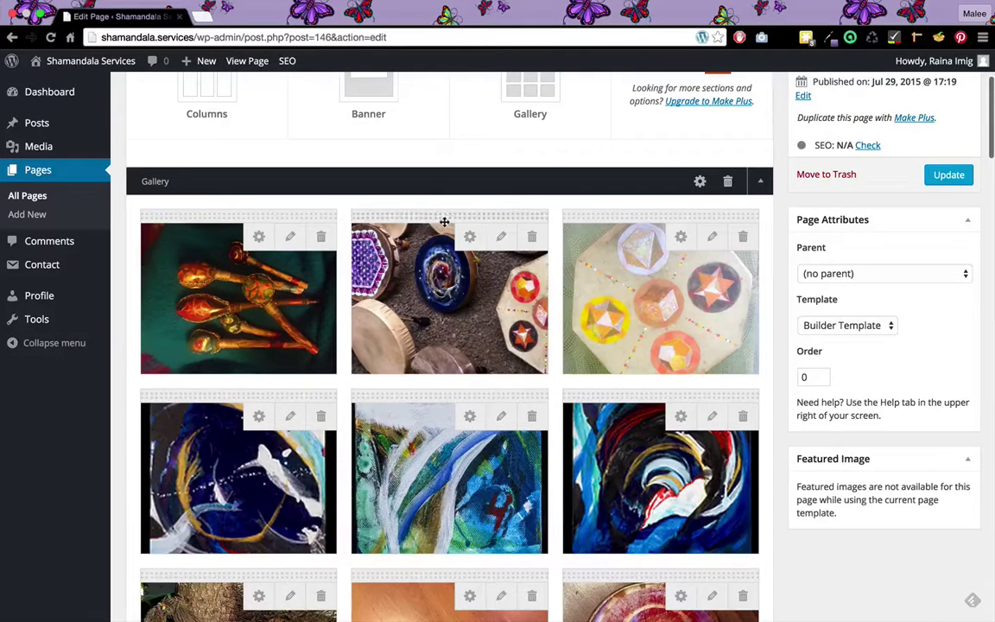
{"action": "left_click_drag", "start_coordinate": [449, 217], "coordinate": [309, 209]}
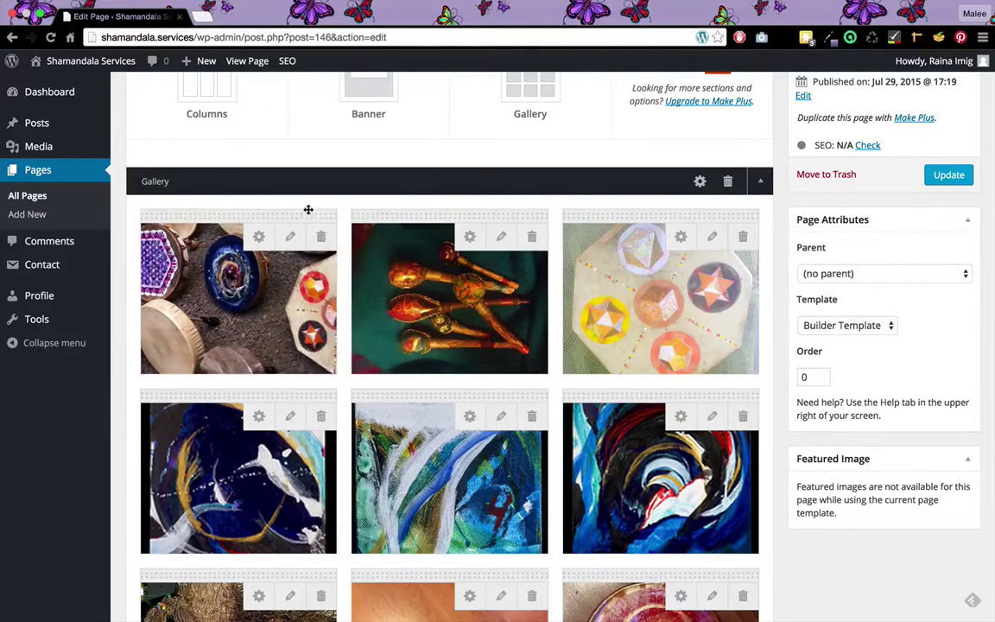